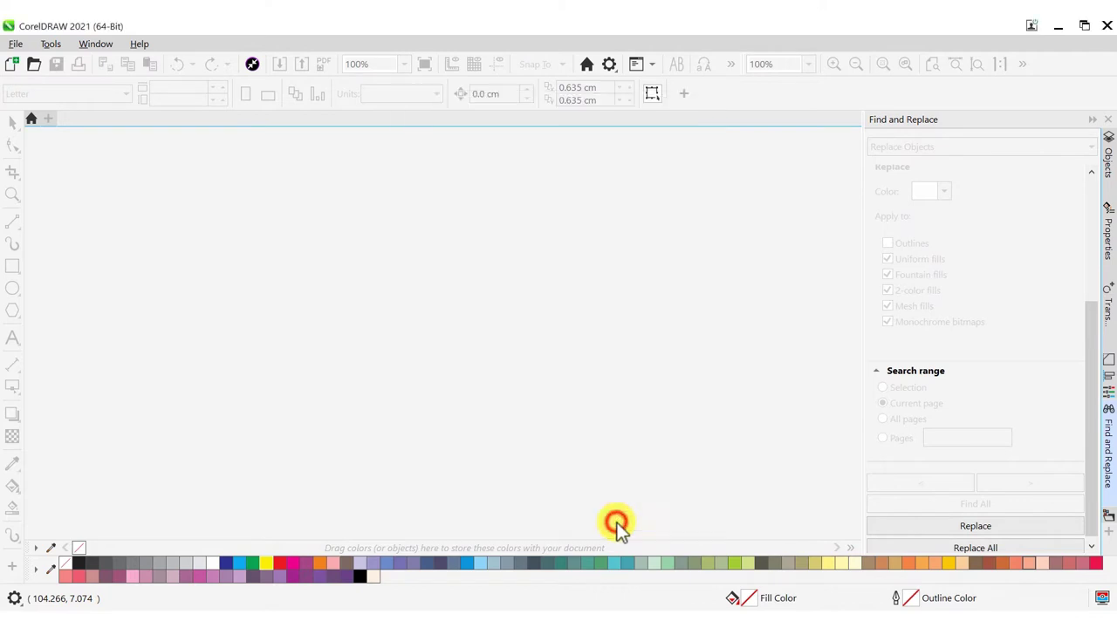
Step: Draw a three-sided polygon about 28 cm wide and 24 cm high in the page's upper-left area
click(12, 312)
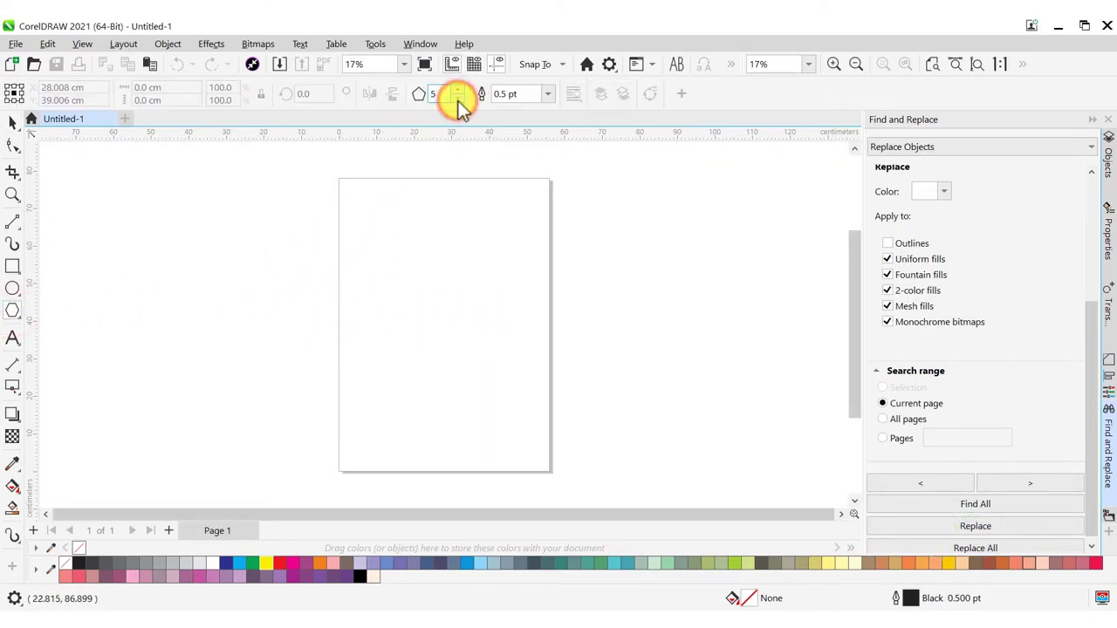
drag(388, 248, 445, 275)
scroll(394, 194, up, 1)
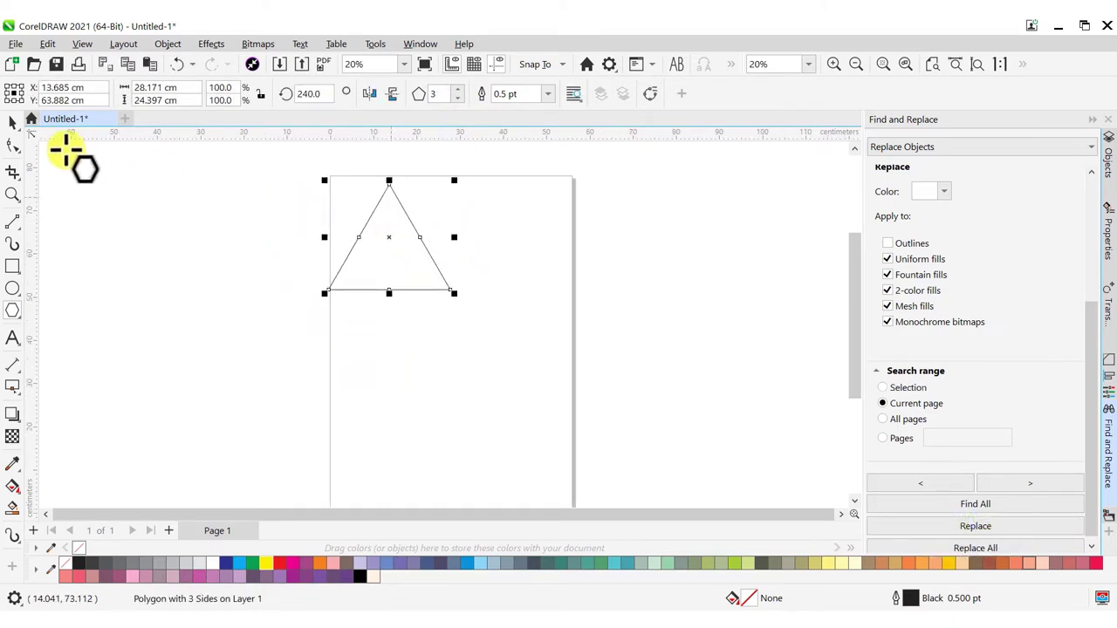
Step: Lock the triangle's aspect ratio and set its width to 10 cm
click(13, 123)
click(261, 96)
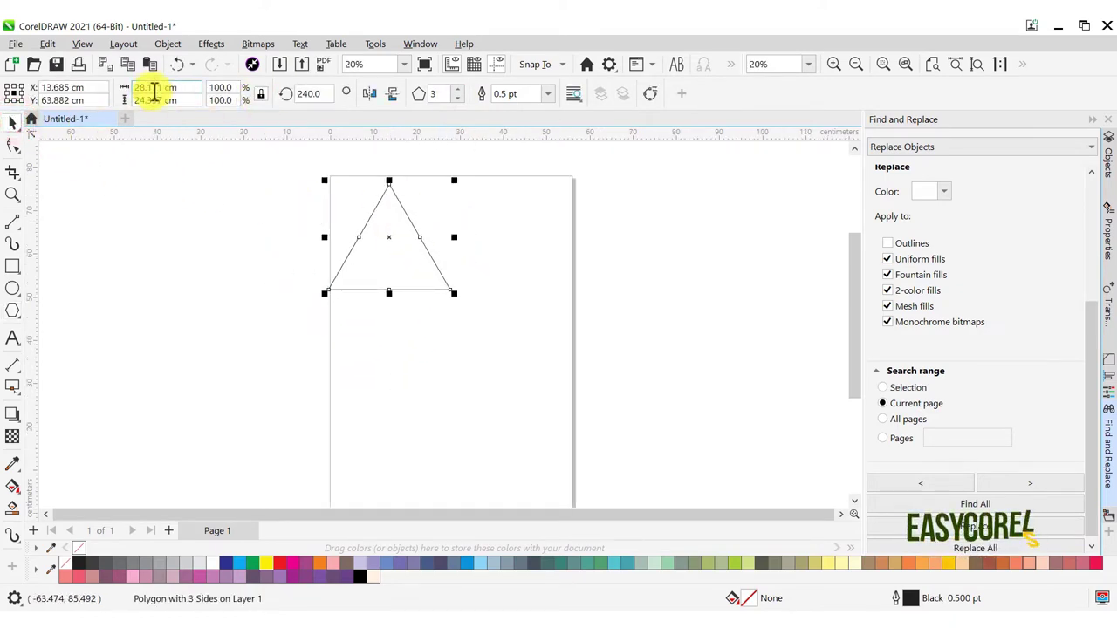
click(151, 88)
text(10cm)
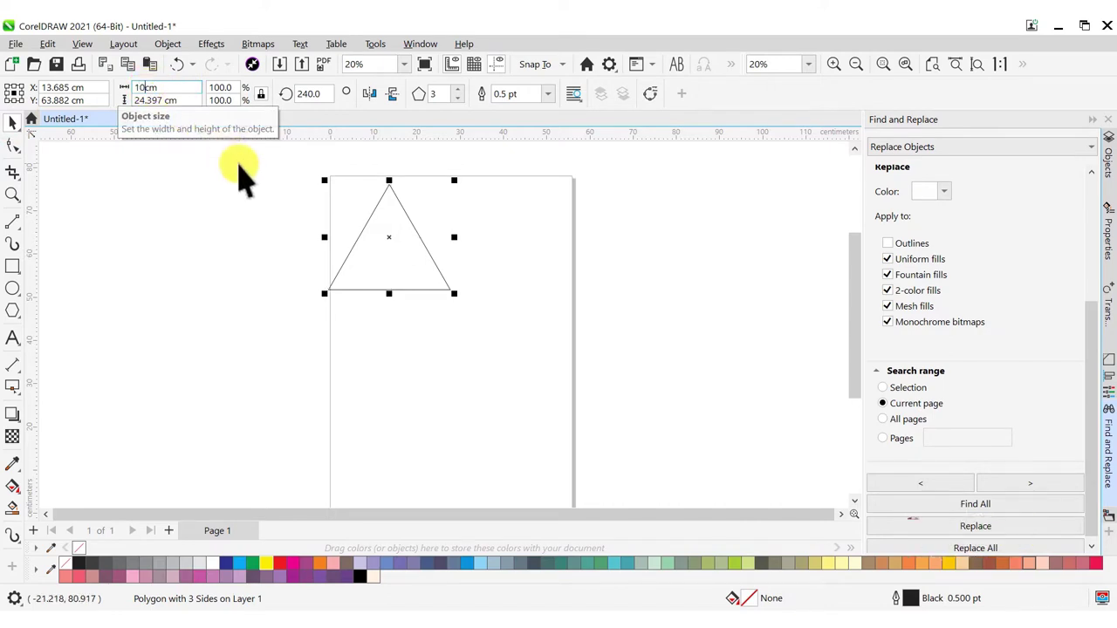
key(Return)
scroll(384, 214, up, 1)
scroll(380, 205, up, 1)
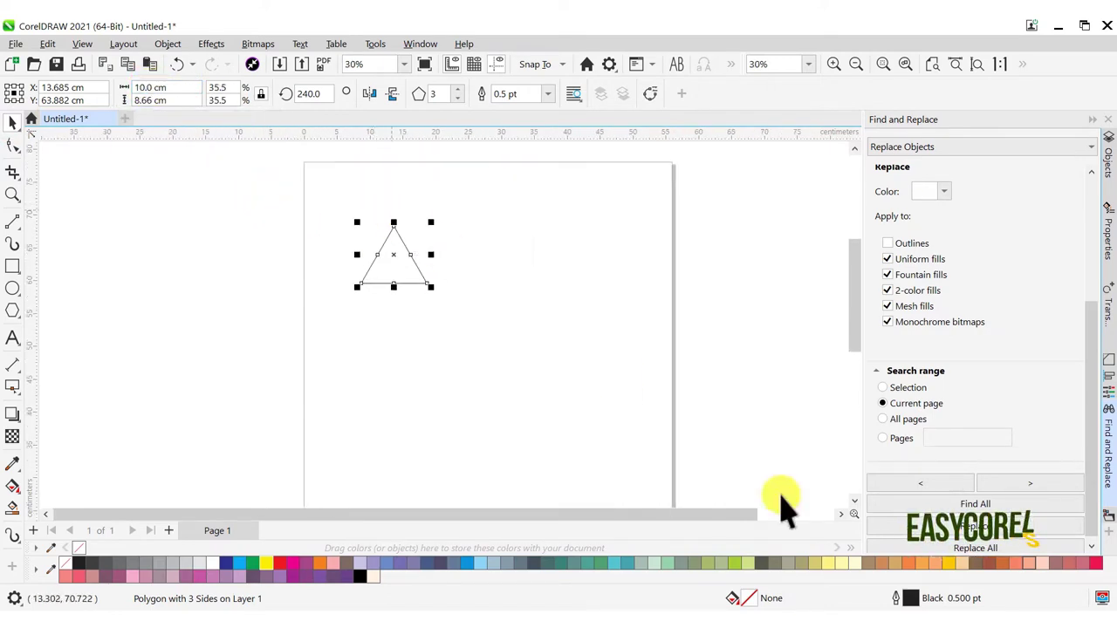
Step: Set the triangle's outline width to 3.0 mm, using millimeters as the unit
double_click(911, 597)
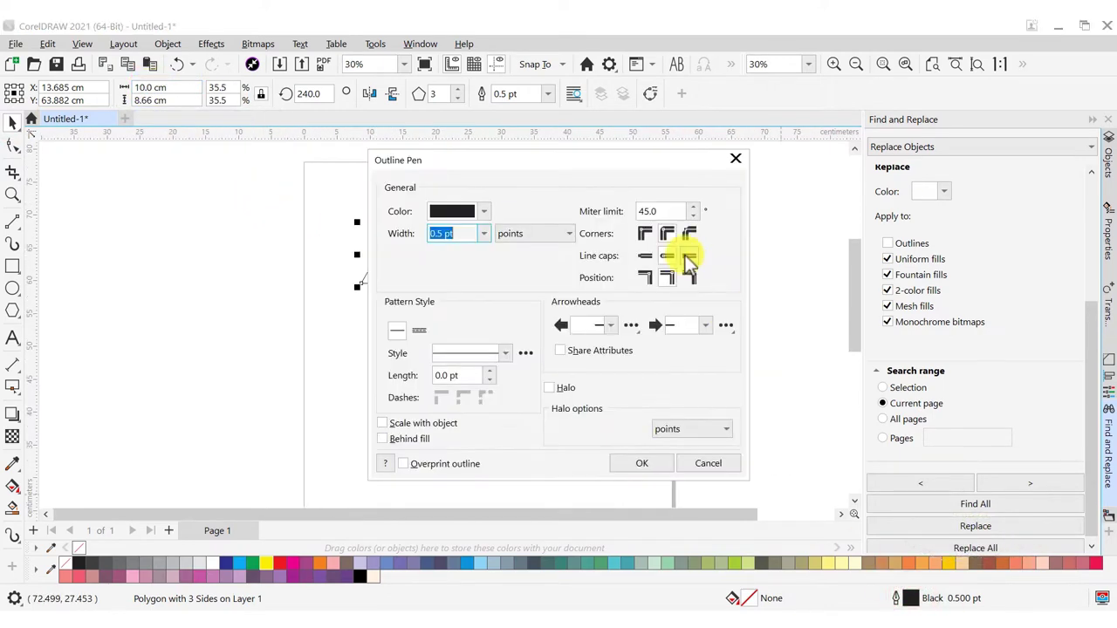
click(510, 234)
click(522, 262)
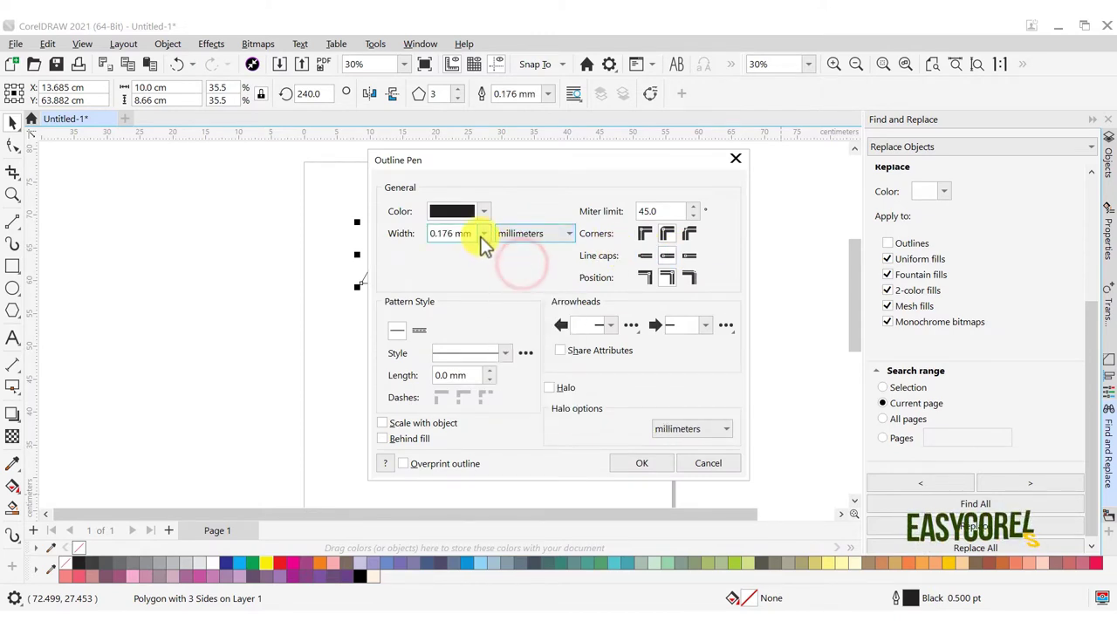
click(483, 234)
click(462, 384)
click(636, 463)
scroll(400, 238, up, 1)
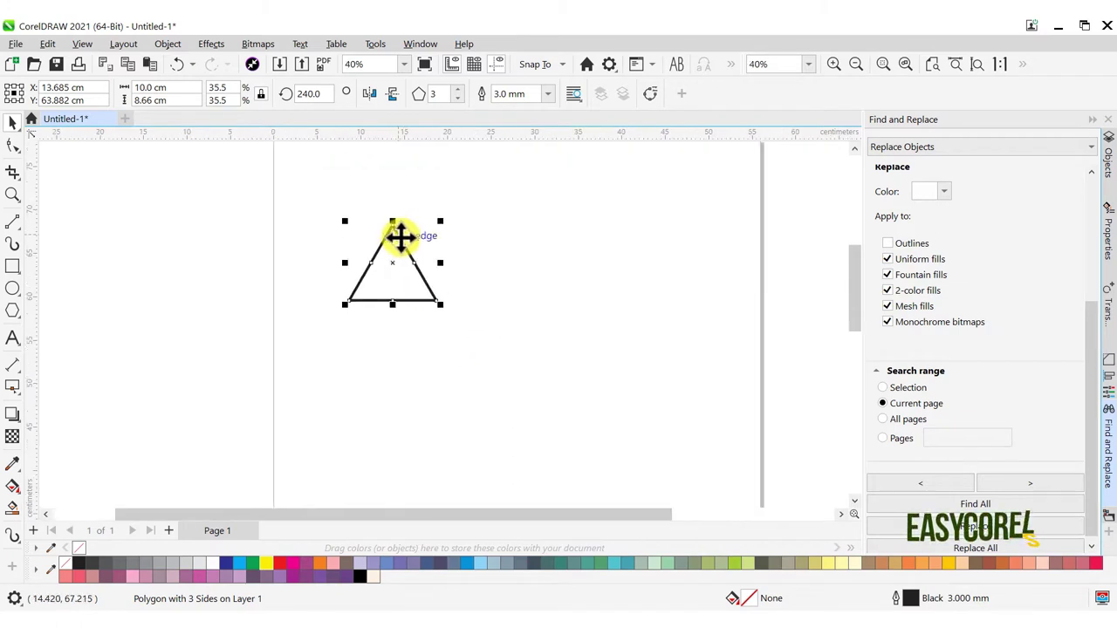
scroll(404, 245, up, 1)
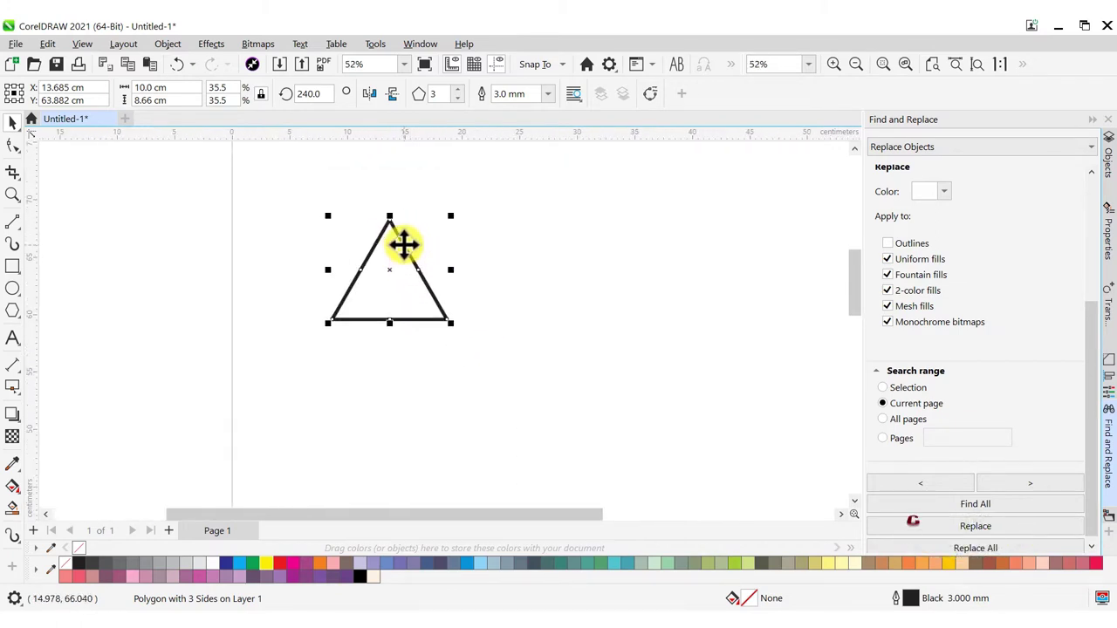
Step: Place one copy of the triangle about 6.5 cm straight below it and another about 5.9 cm to its right
drag(401, 248, 410, 321)
right_click(411, 321)
click(405, 250)
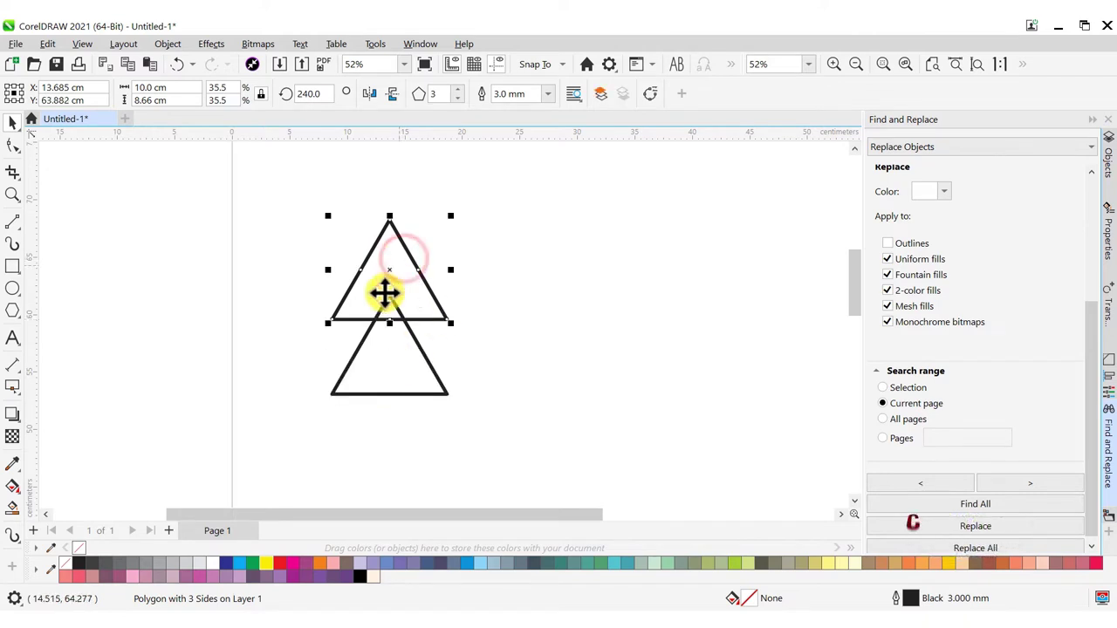
drag(336, 319, 406, 319)
right_click(406, 319)
scroll(403, 316, up, 5)
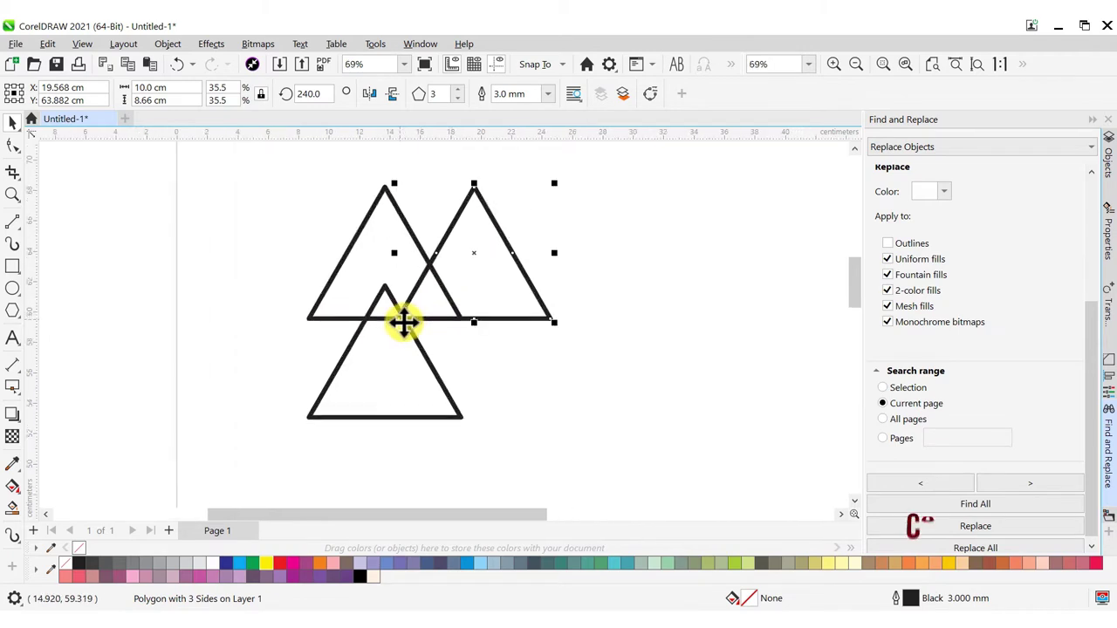
Step: In Wireframe view, snap the right triangle's corner to the lower triangle's edge and place a matching copy on the opposite side
click(83, 44)
click(131, 63)
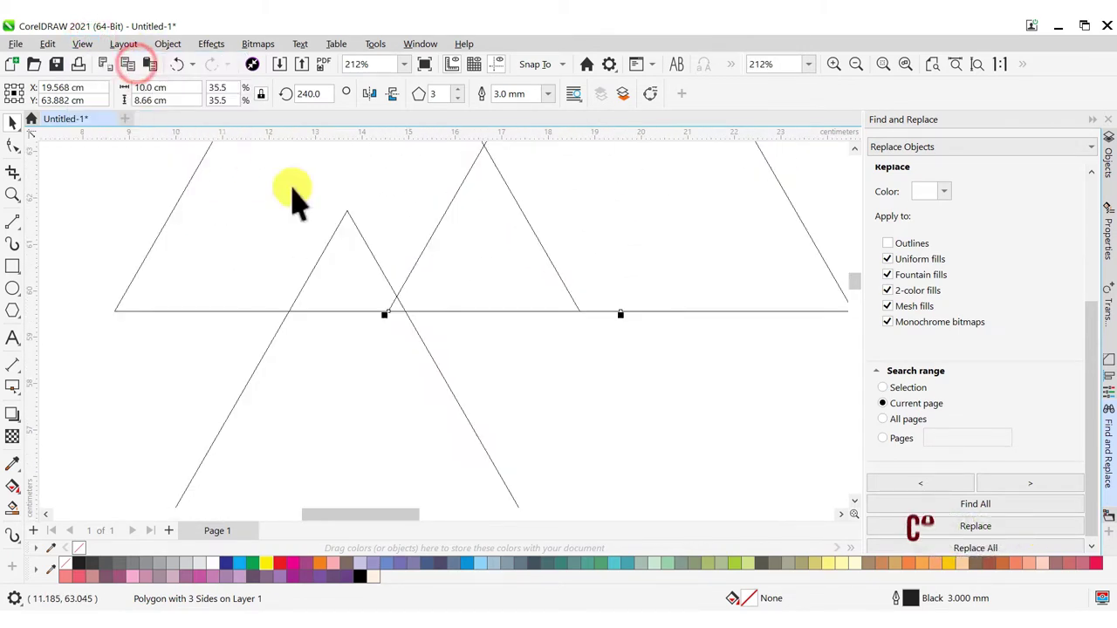
drag(387, 312, 404, 312)
scroll(404, 314, down, 2)
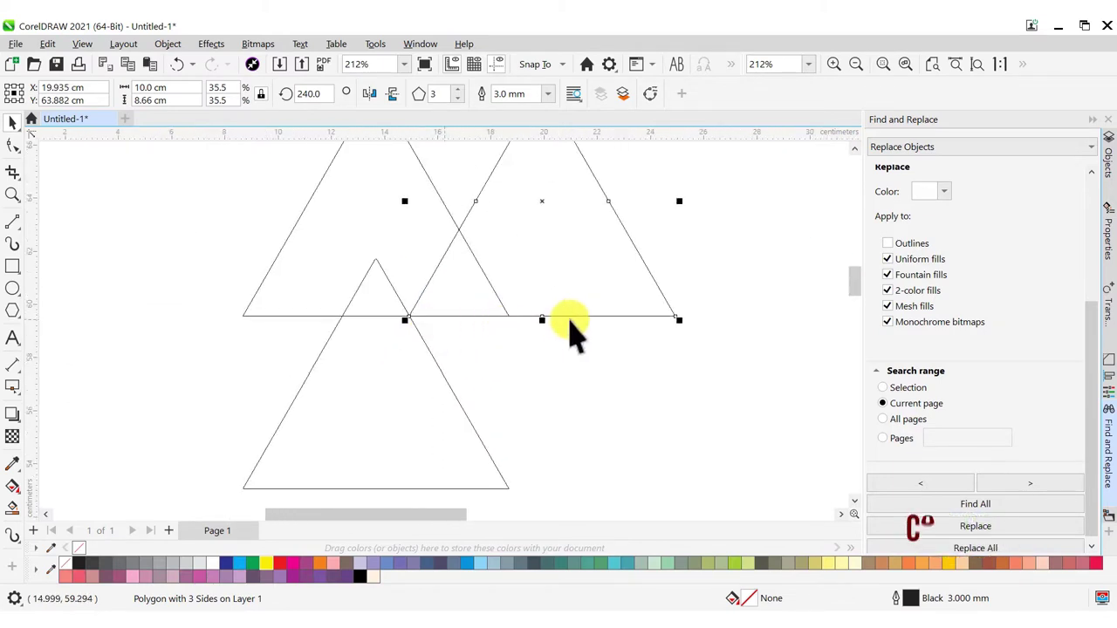
drag(676, 315, 343, 317)
scroll(354, 321, down, 3)
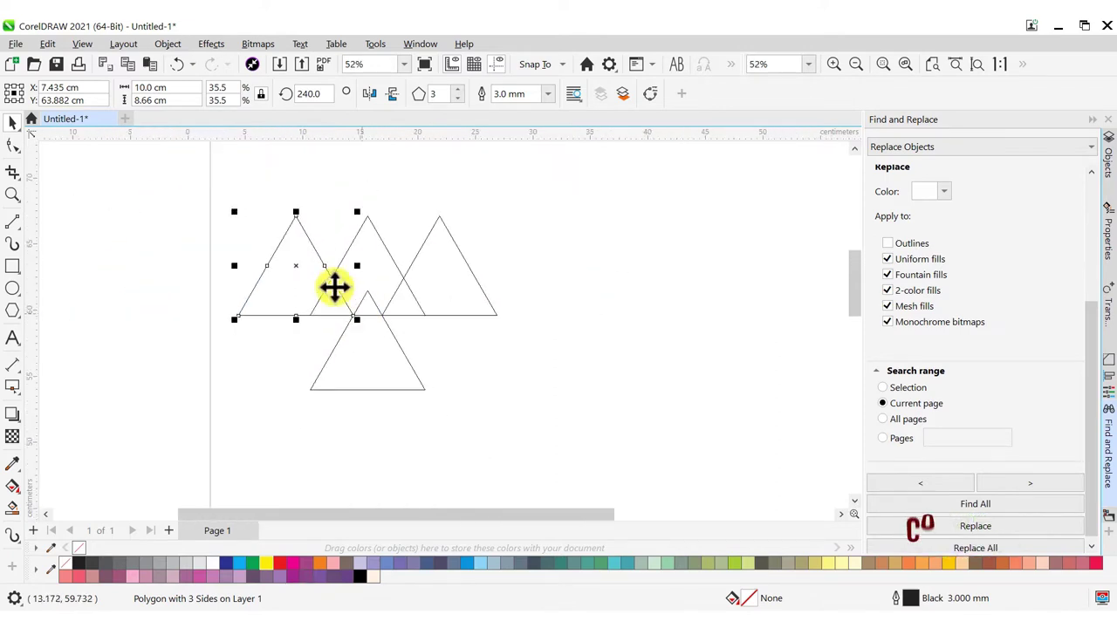
Step: Return to Enhanced view and cut the side and lower triangles out of the middle triangle with Back Minus Front
click(82, 44)
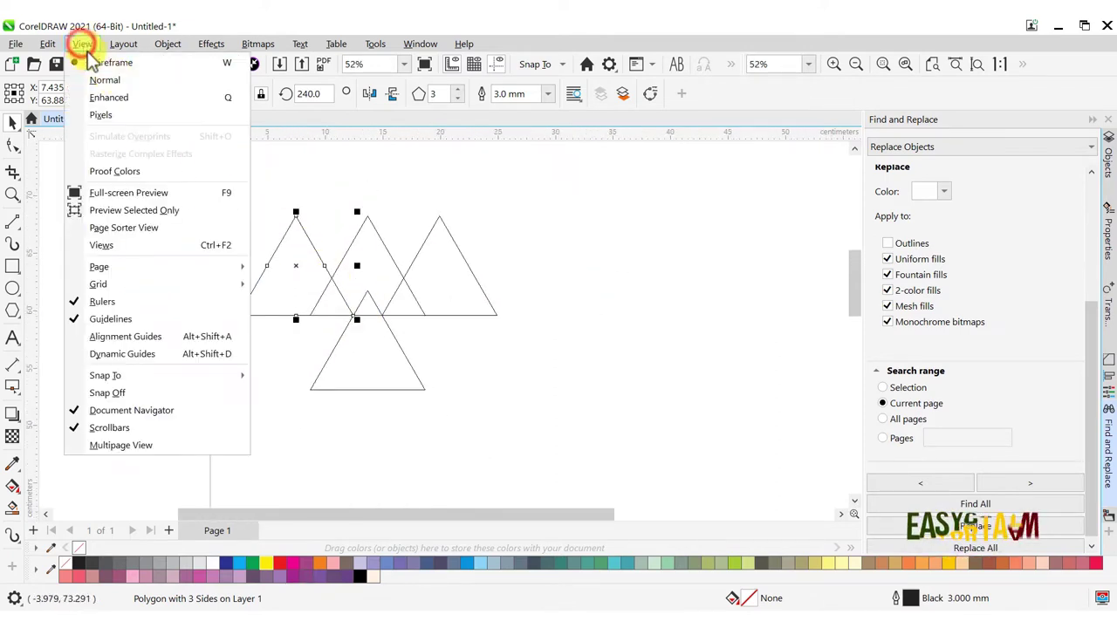
click(109, 97)
shift+click(410, 384)
shift+click(441, 271)
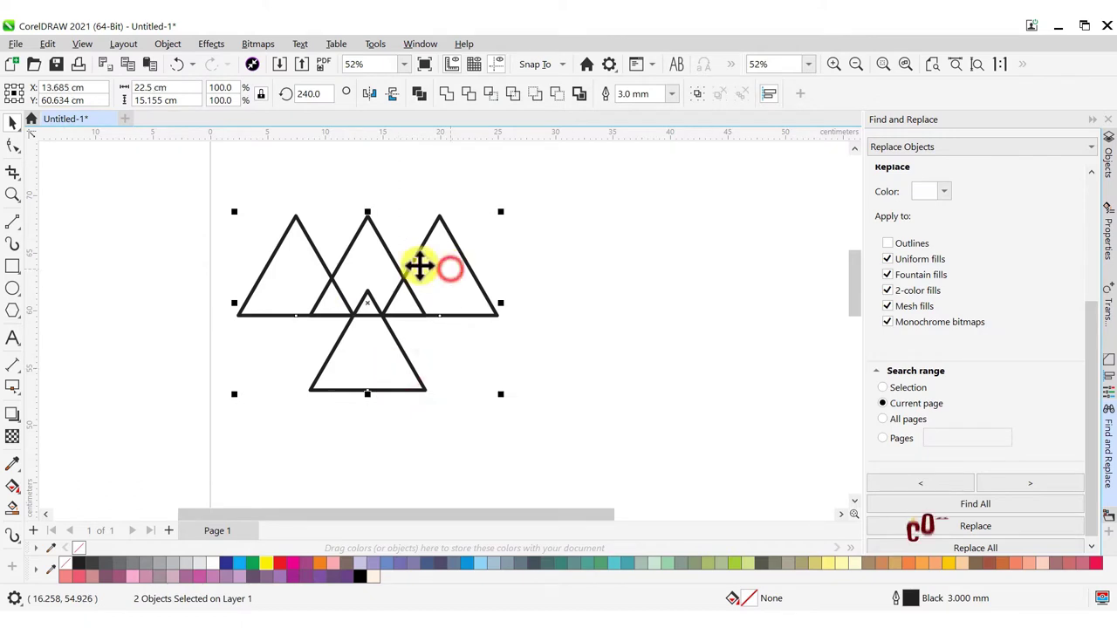
click(555, 93)
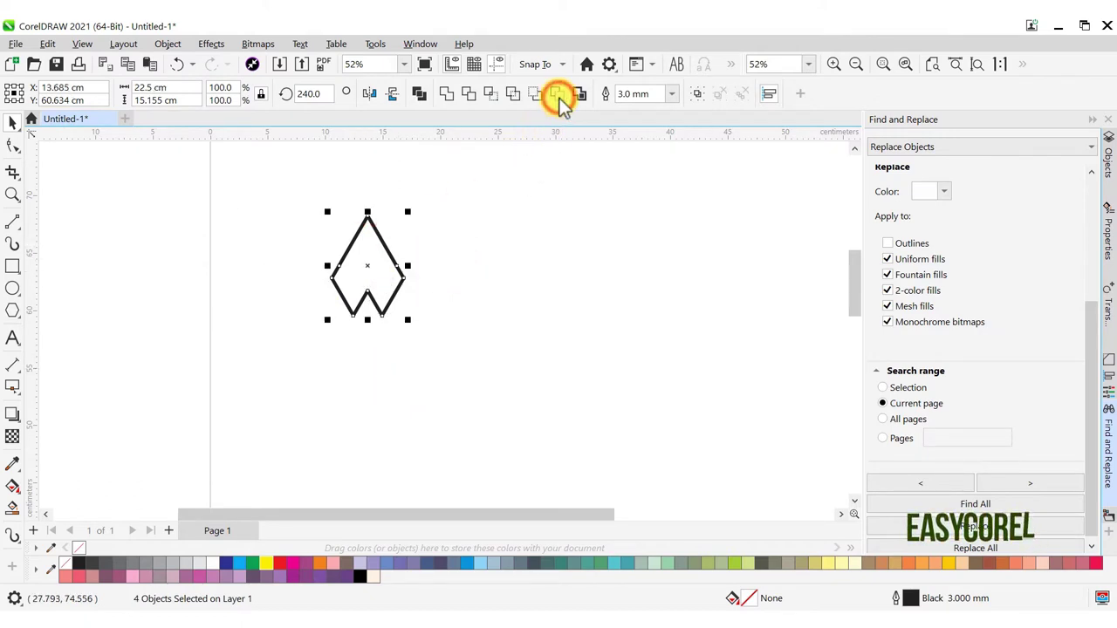
scroll(367, 237, up, 1)
scroll(367, 237, up, 2)
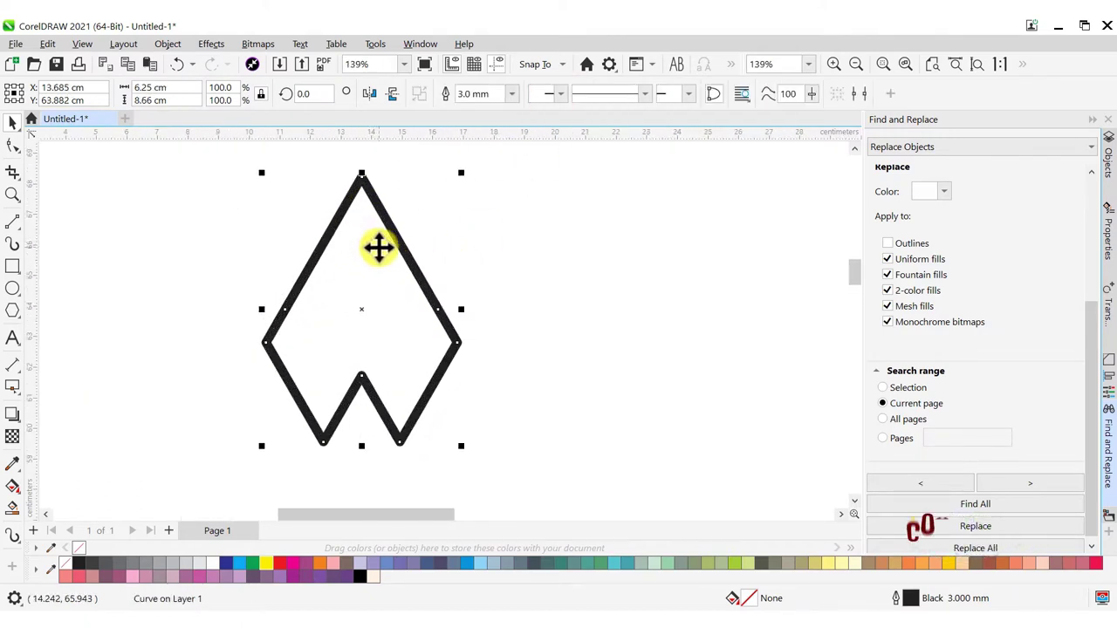
Step: Give the notched arrow shape's outline mitered corners and square line caps
double_click(909, 599)
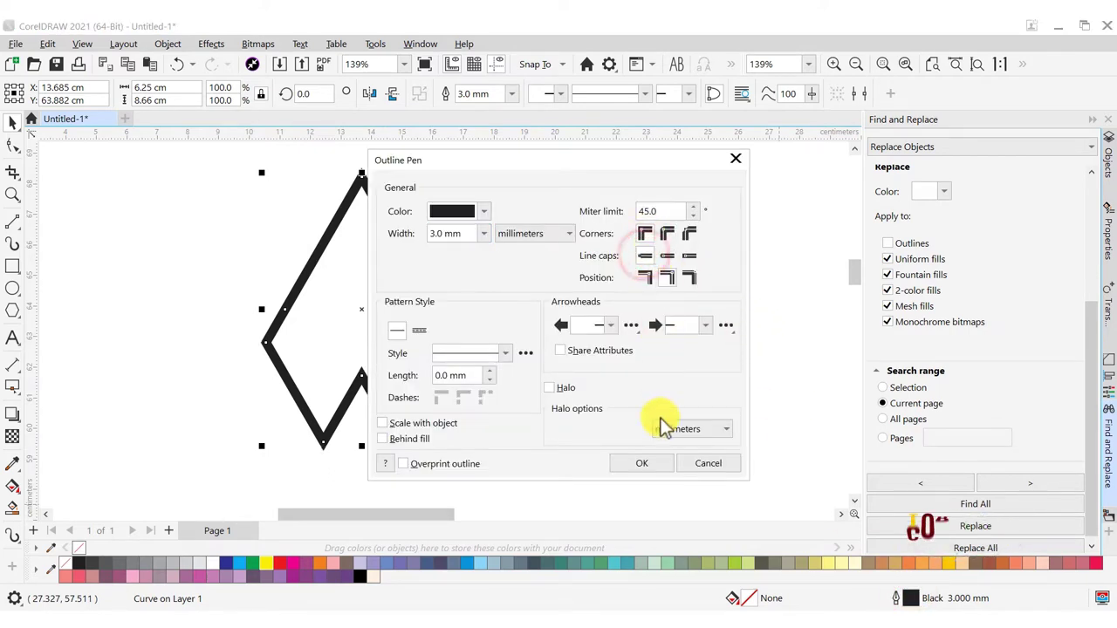
click(651, 460)
click(552, 354)
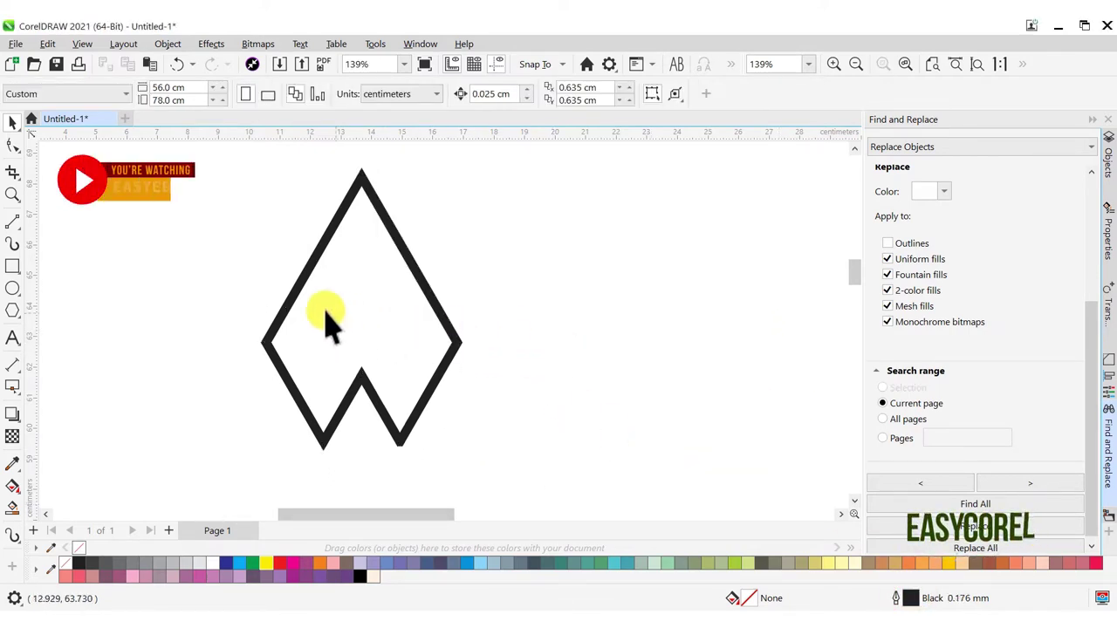
Step: Draw two red 3.0 mm open polylines, one along the shape's two upper edges and one along its bottom notch
click(16, 221)
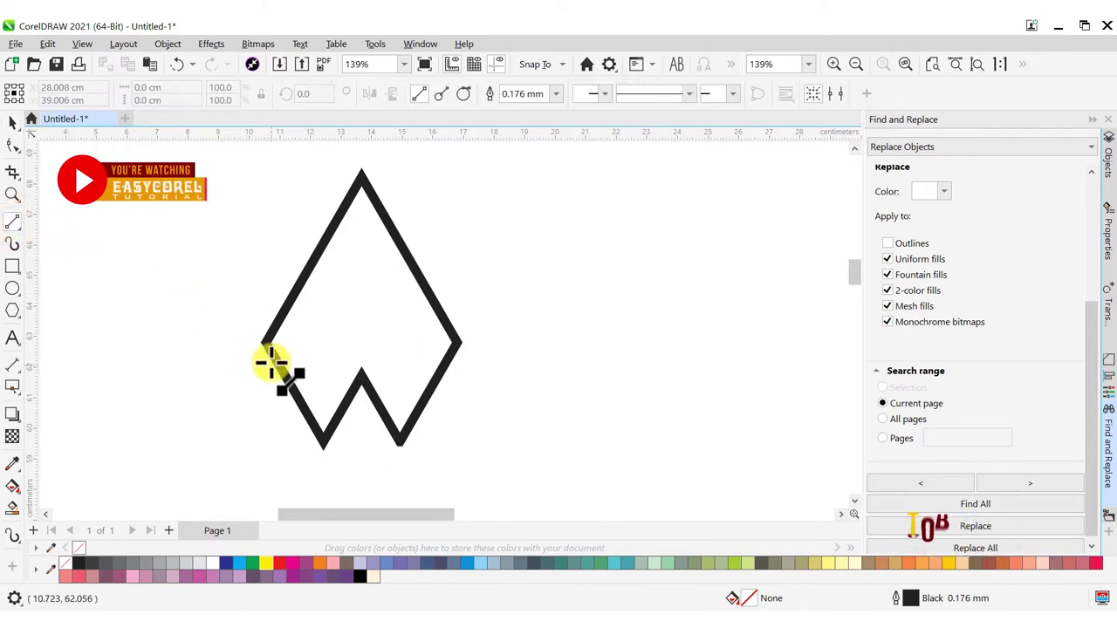
click(266, 341)
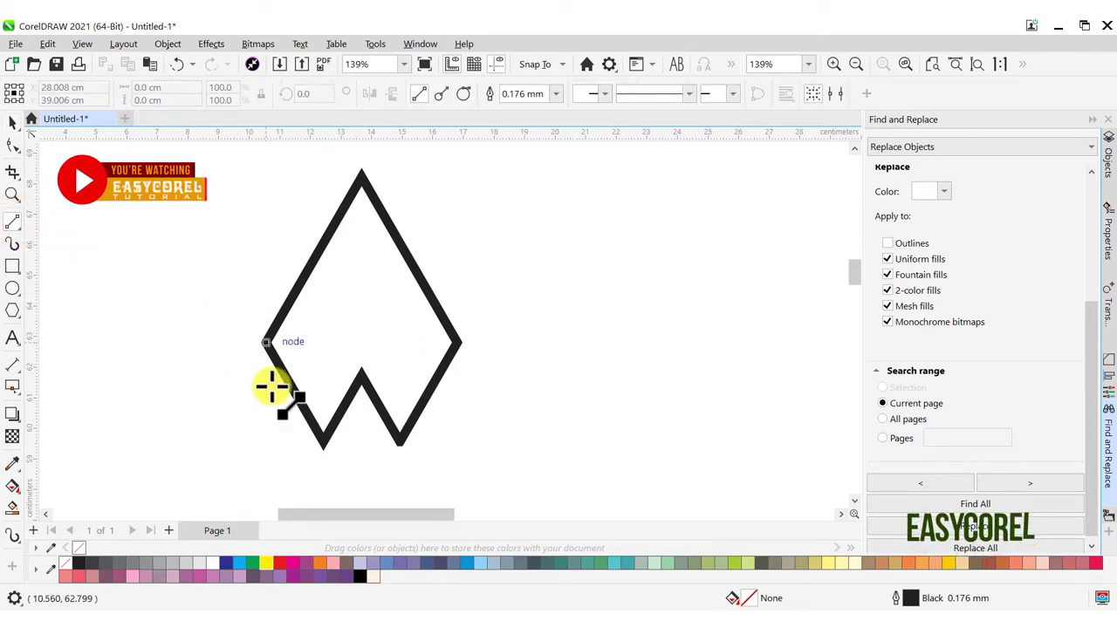
right_click(287, 562)
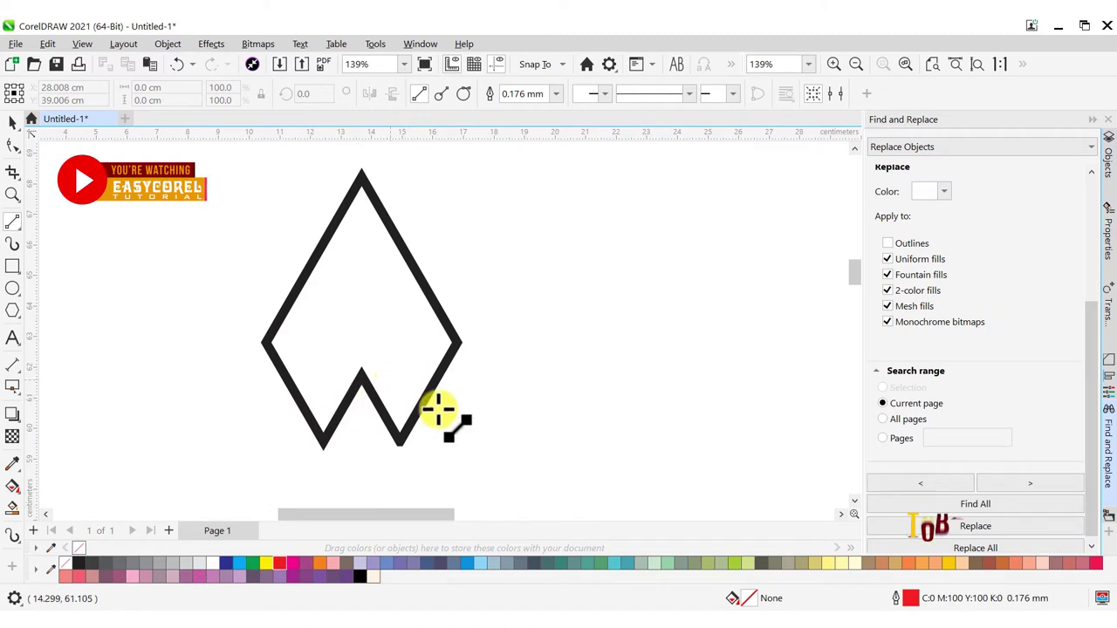
click(556, 93)
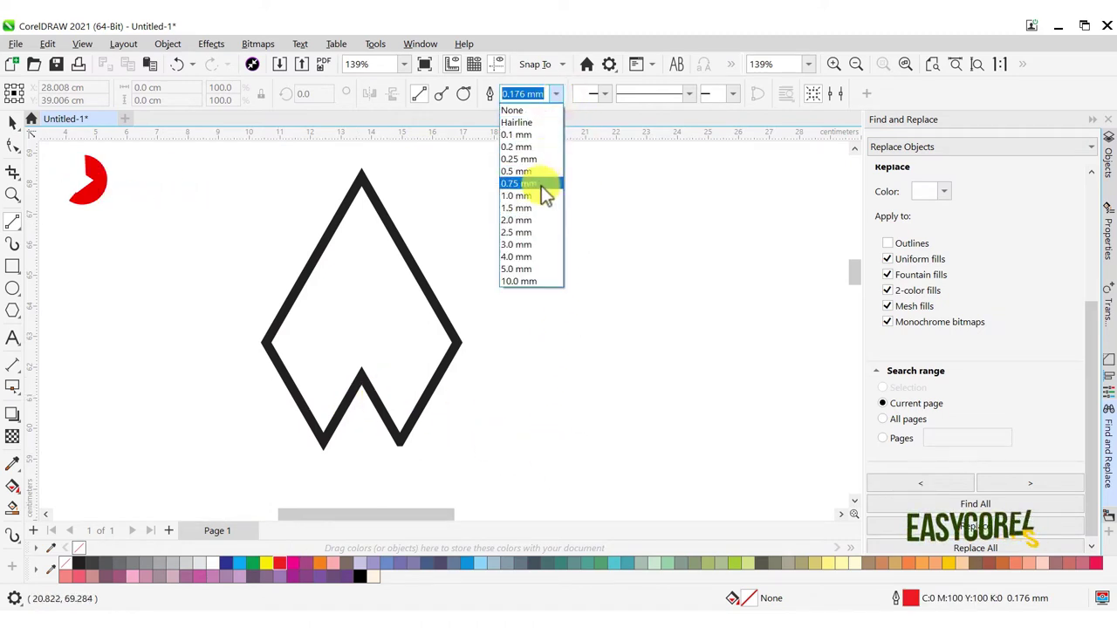
click(531, 244)
mouse_move(266, 345)
mouse_down()
mouse_move(361, 174)
mouse_move(443, 274)
mouse_move(458, 343)
mouse_up()
drag(325, 442, 401, 443)
Step: Give the outlines of both red chevron lines mitered corners
click(11, 120)
scroll(232, 232, down, 1)
drag(206, 163, 520, 363)
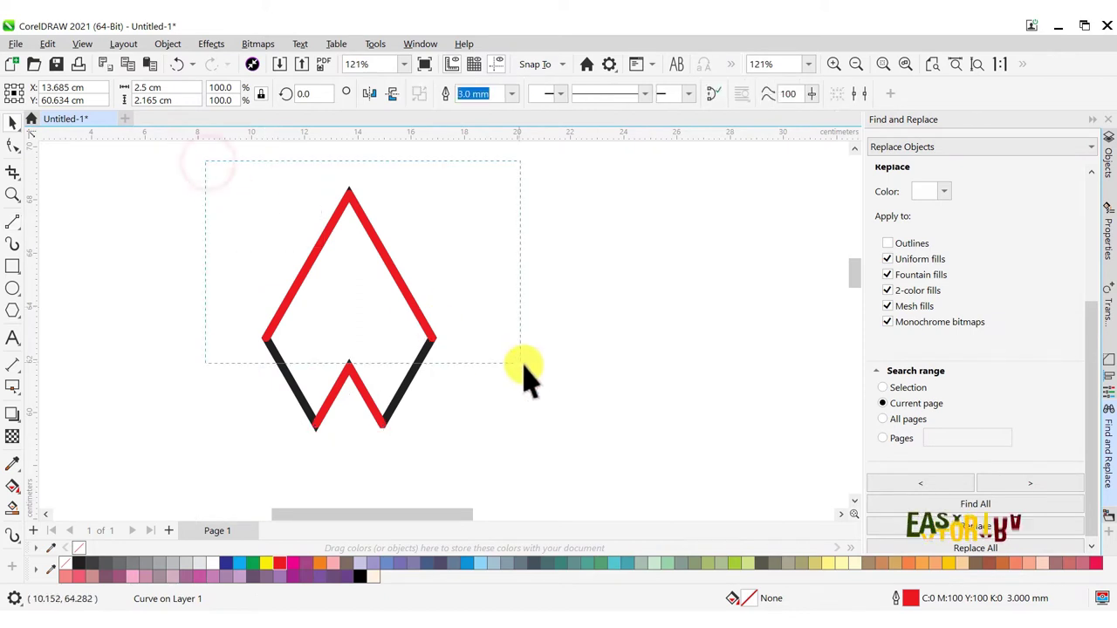
double_click(912, 597)
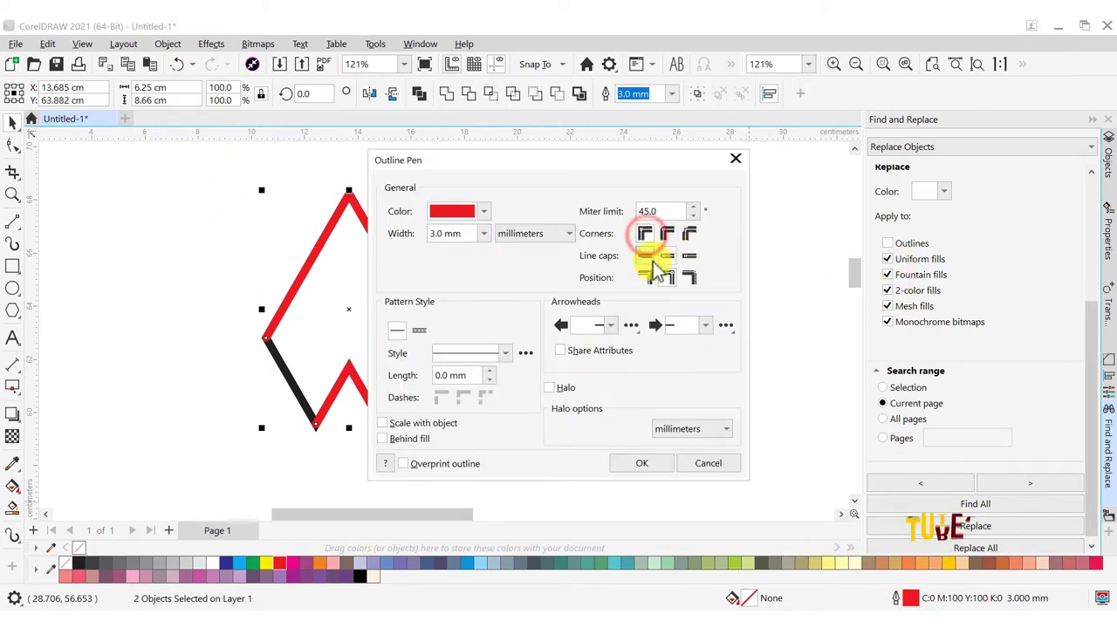
click(641, 463)
scroll(322, 353, up, 1)
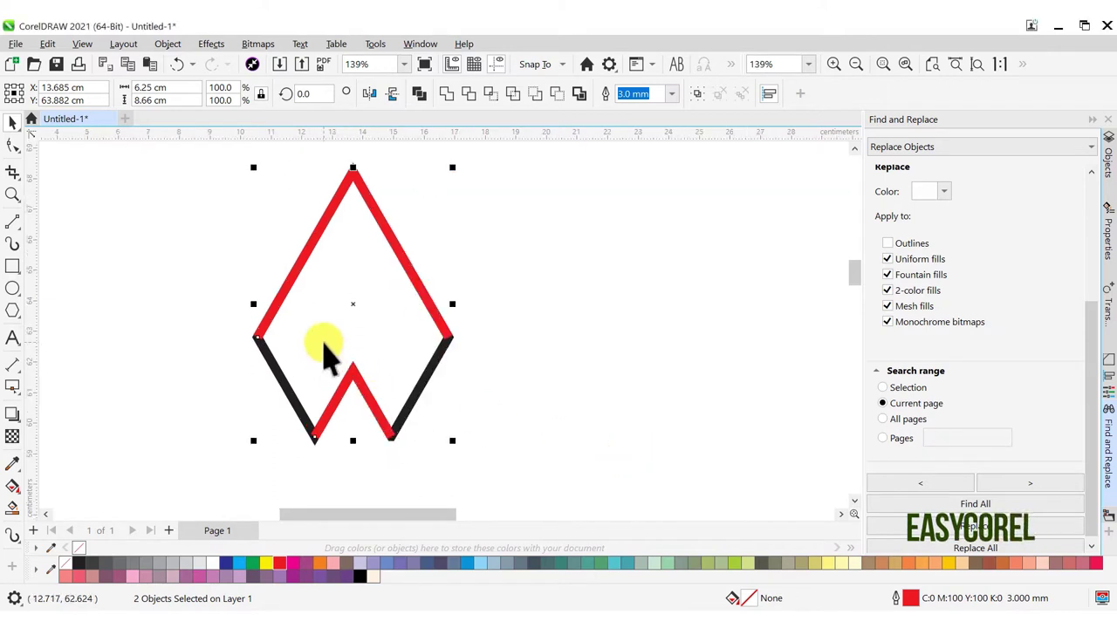
click(531, 299)
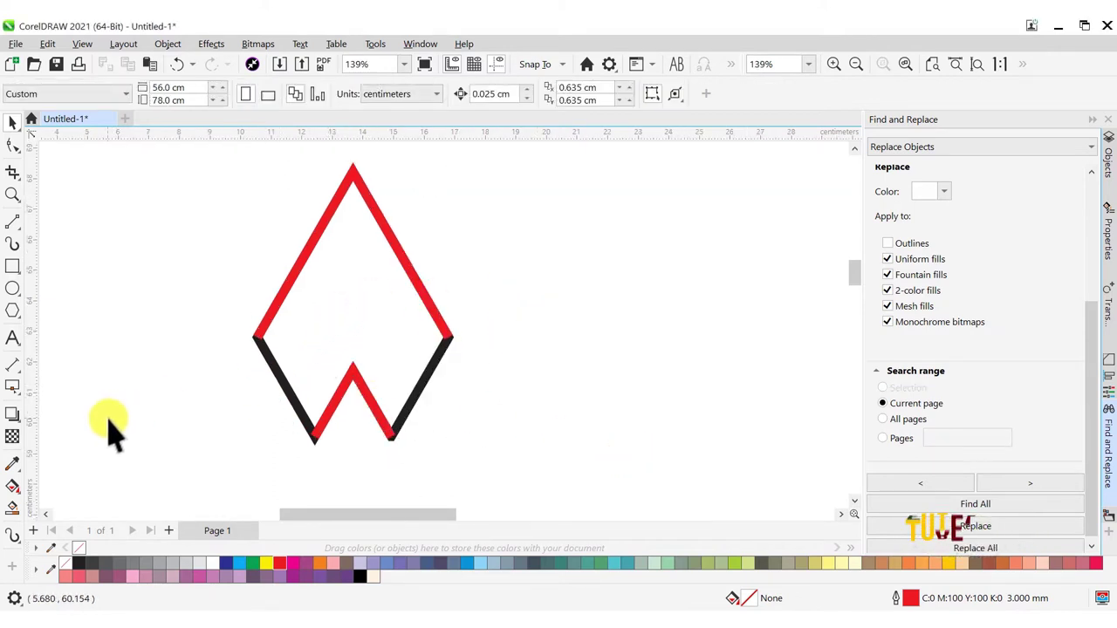
Step: Blend the lower red chevron into the upper one and set the blend to 4 steps
click(23, 422)
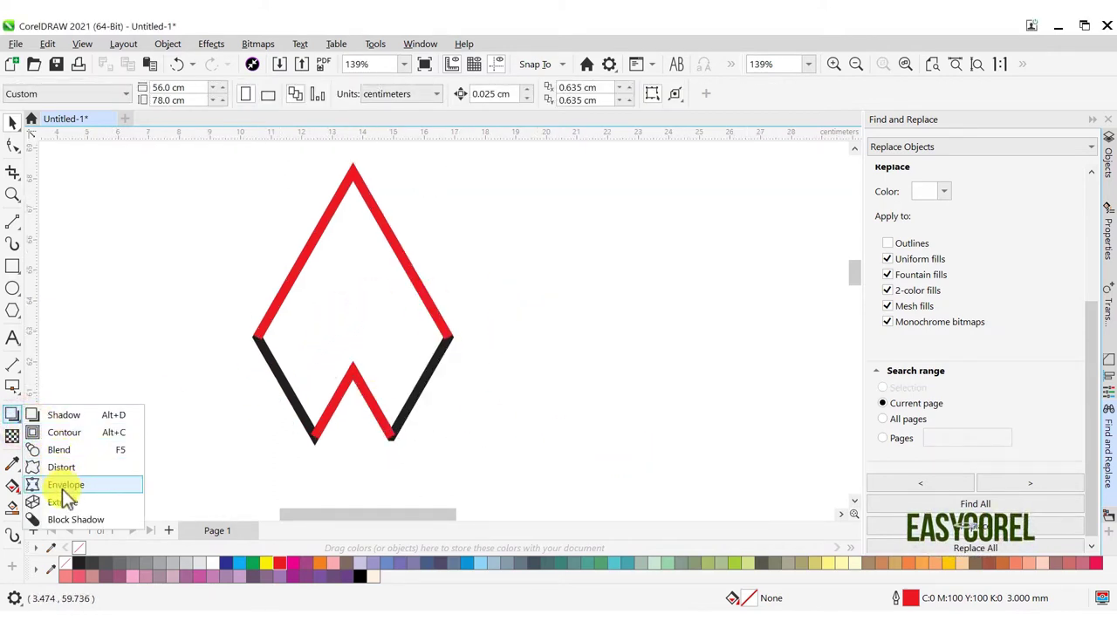
click(61, 450)
drag(355, 397, 367, 184)
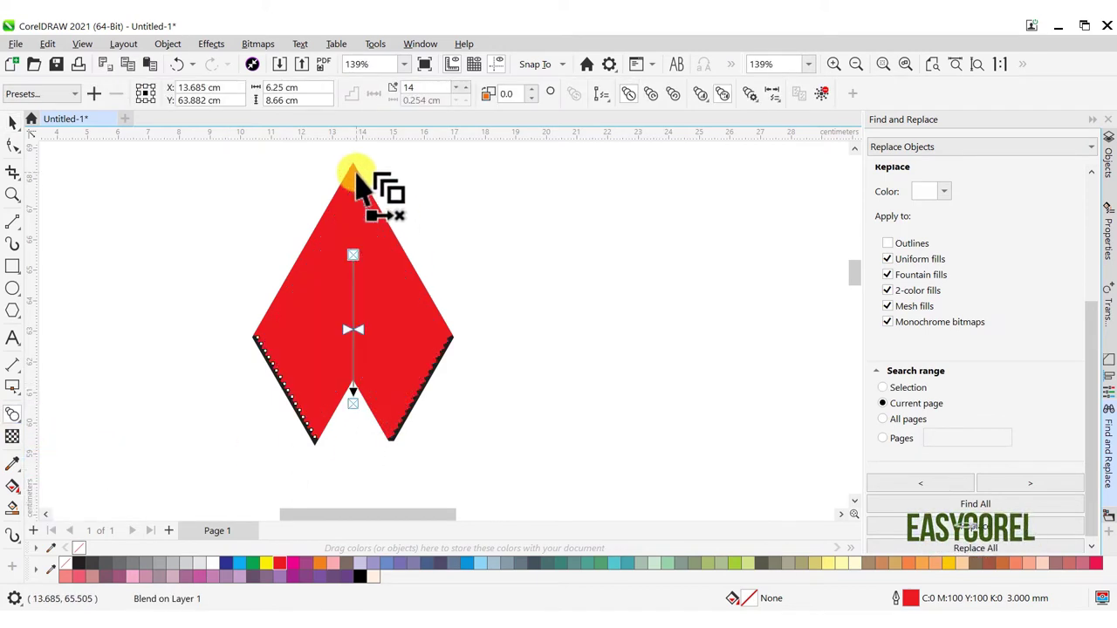
click(460, 92)
click(460, 93)
click(460, 93)
click(459, 93)
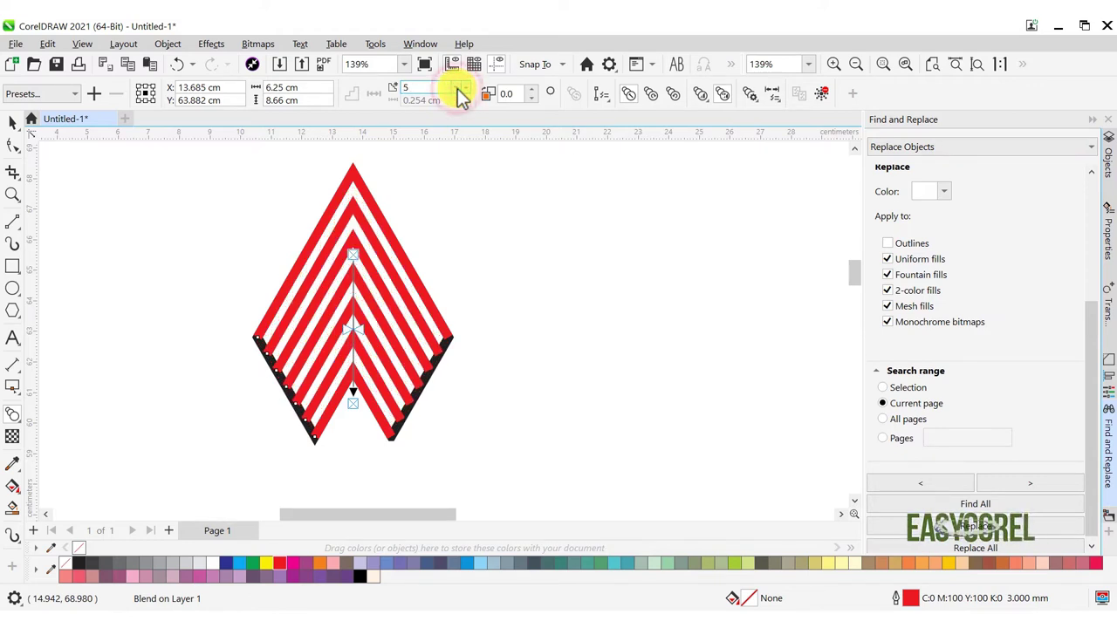
click(460, 92)
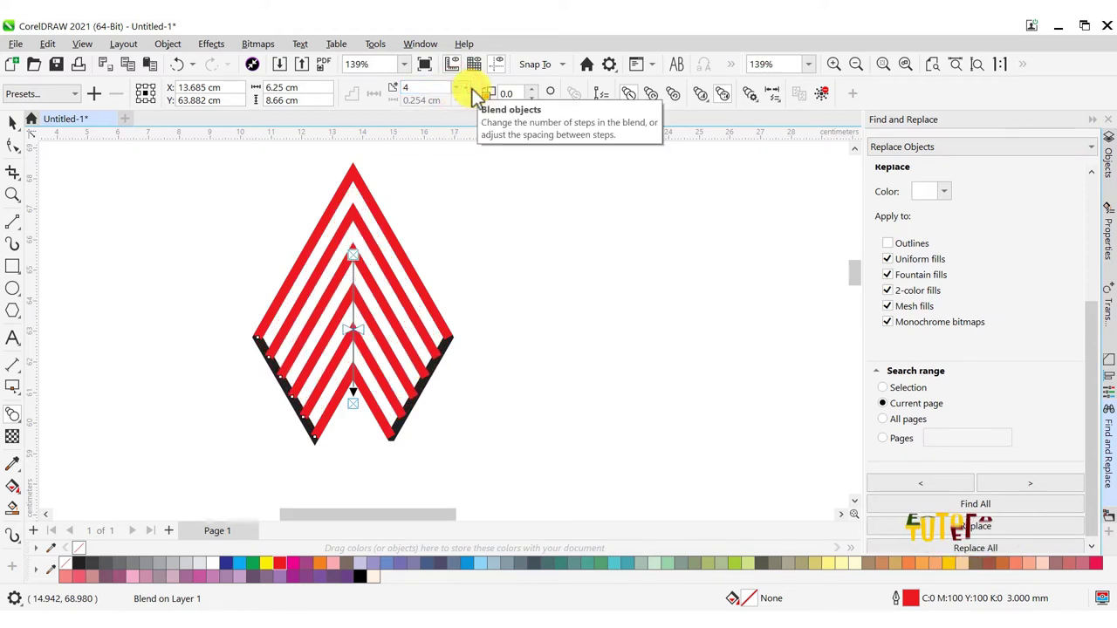
drag(349, 253, 351, 255)
Step: Break the blend of red chevrons apart
click(12, 122)
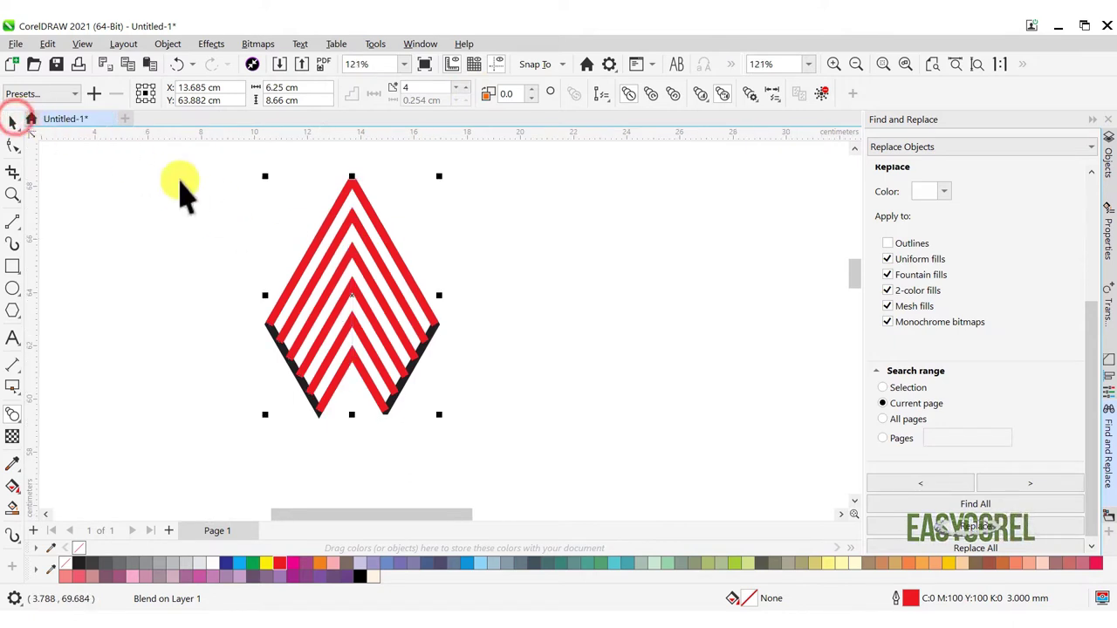
click(189, 85)
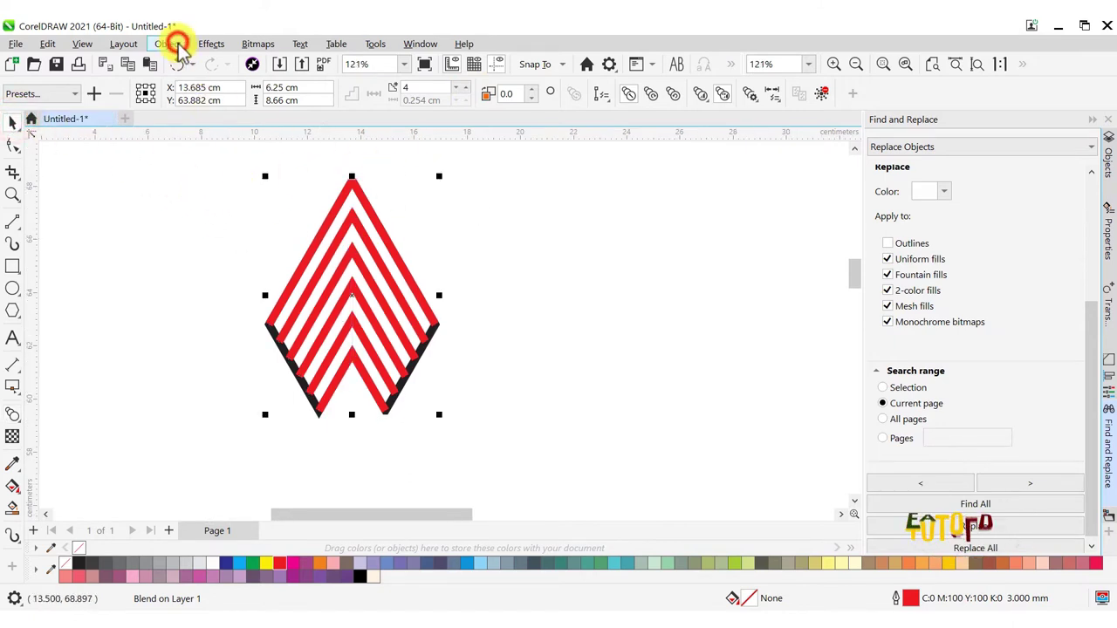
click(177, 46)
click(245, 264)
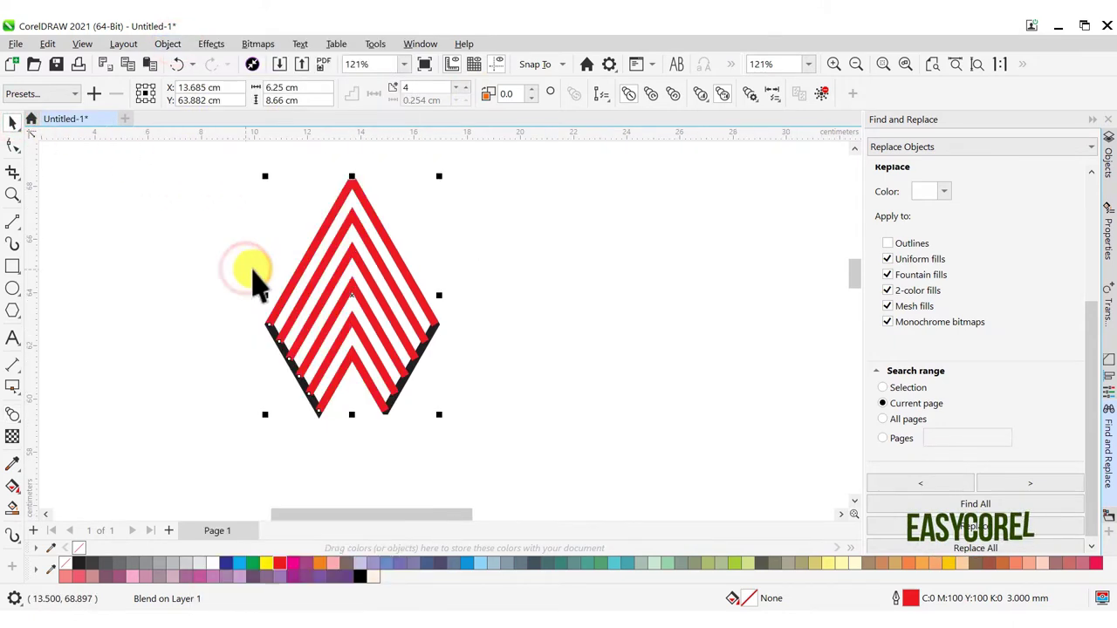
Step: Combine the black outer shape and all the red chevron lines into a single curve
click(247, 214)
drag(204, 157, 529, 468)
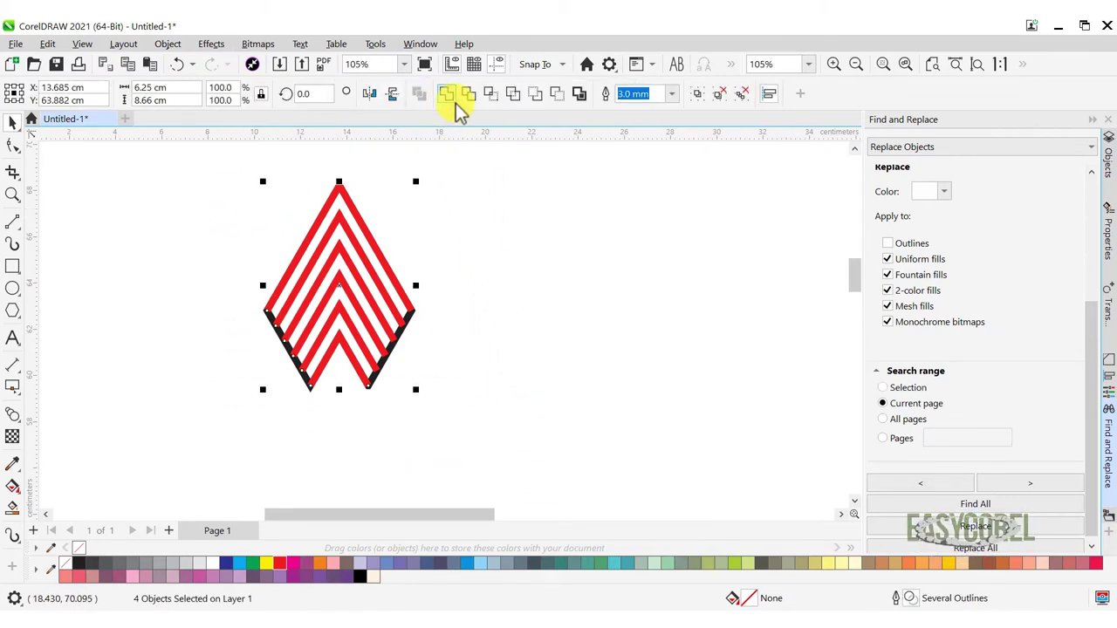
click(419, 94)
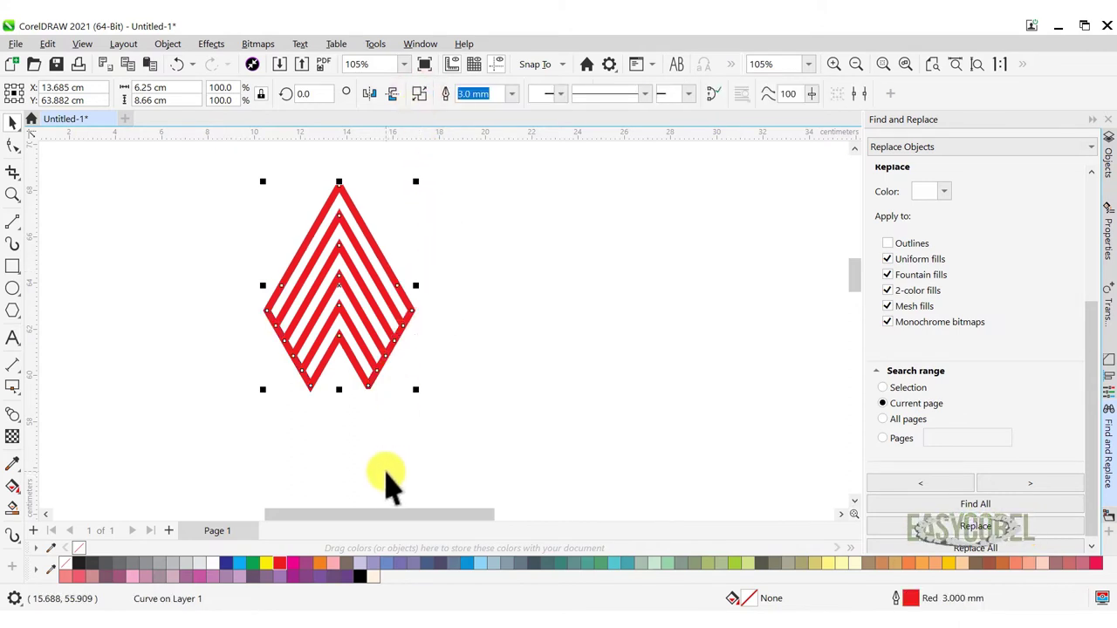
Step: Change the combined curve's outline color to RGB black (R:0 G:0 B:0)
scroll(393, 458, down, 3)
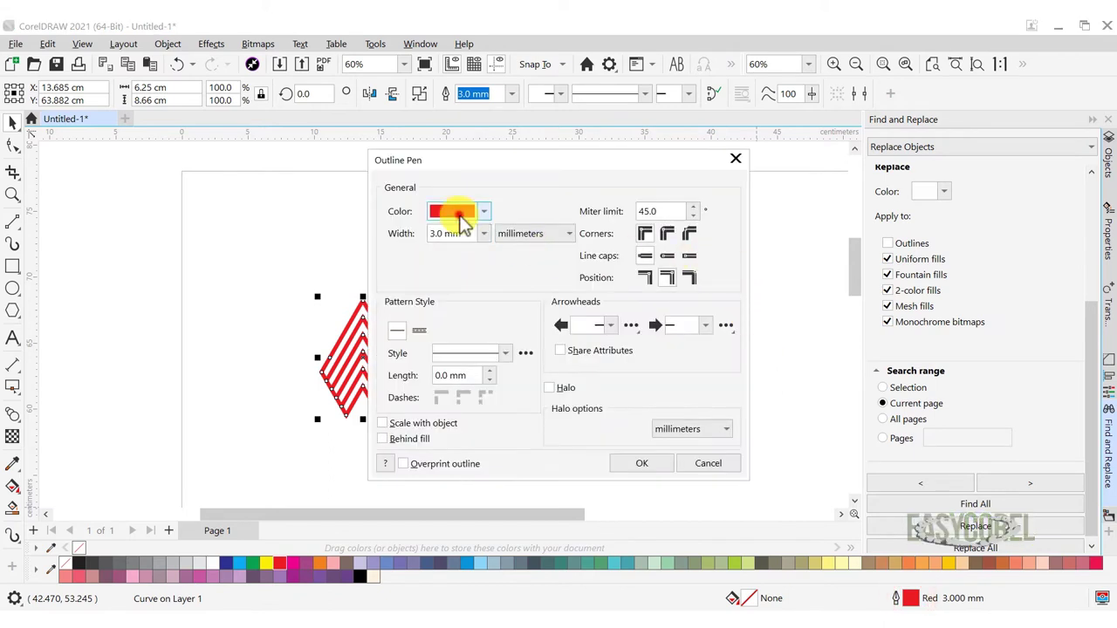
click(460, 216)
click(493, 265)
click(485, 302)
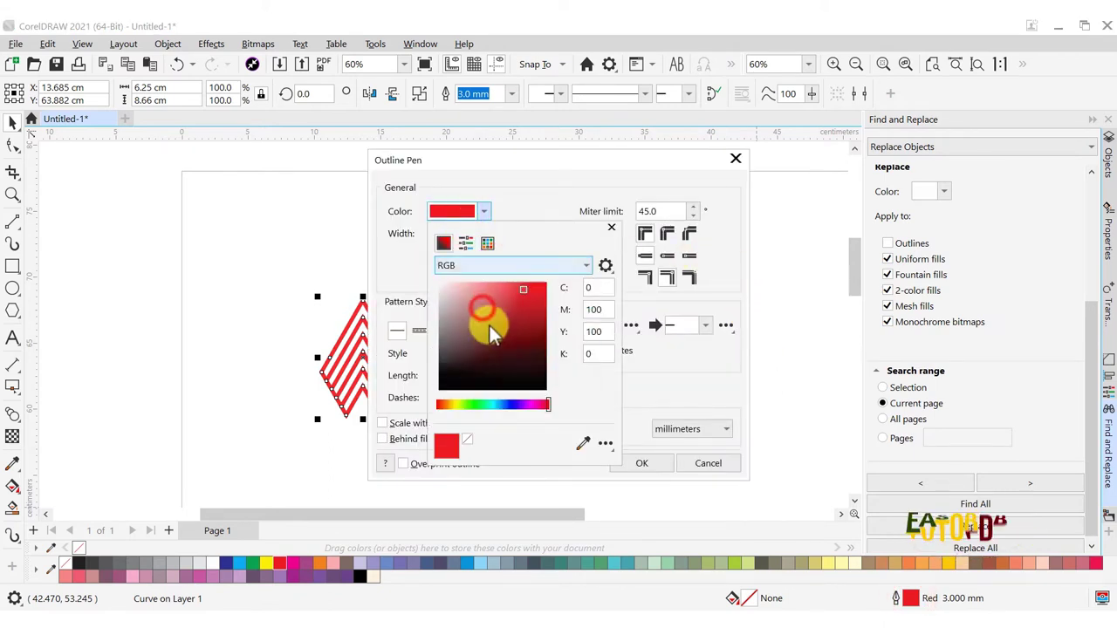
drag(491, 323, 573, 411)
click(678, 410)
click(644, 463)
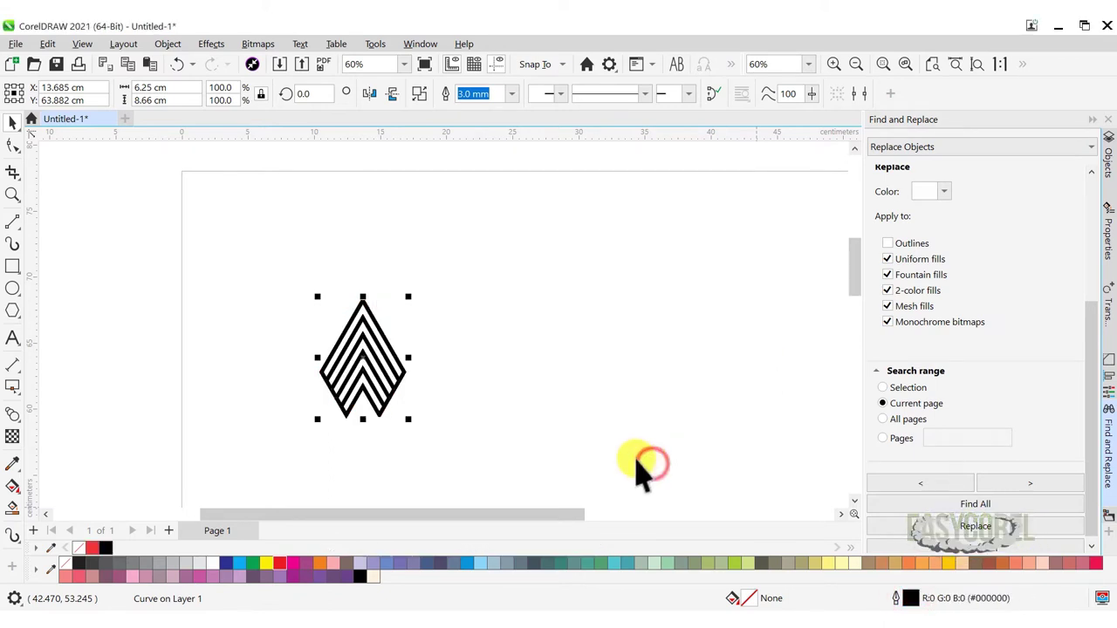
Step: Align the black shape to the left and top edges of the page
scroll(418, 354, down, 1)
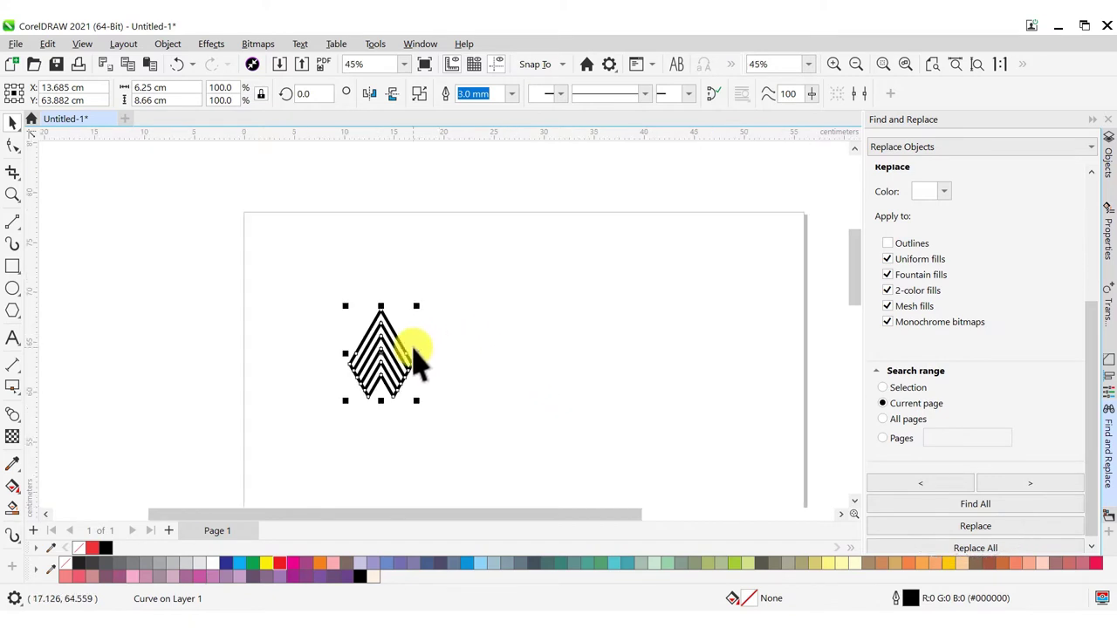
click(1106, 372)
click(876, 163)
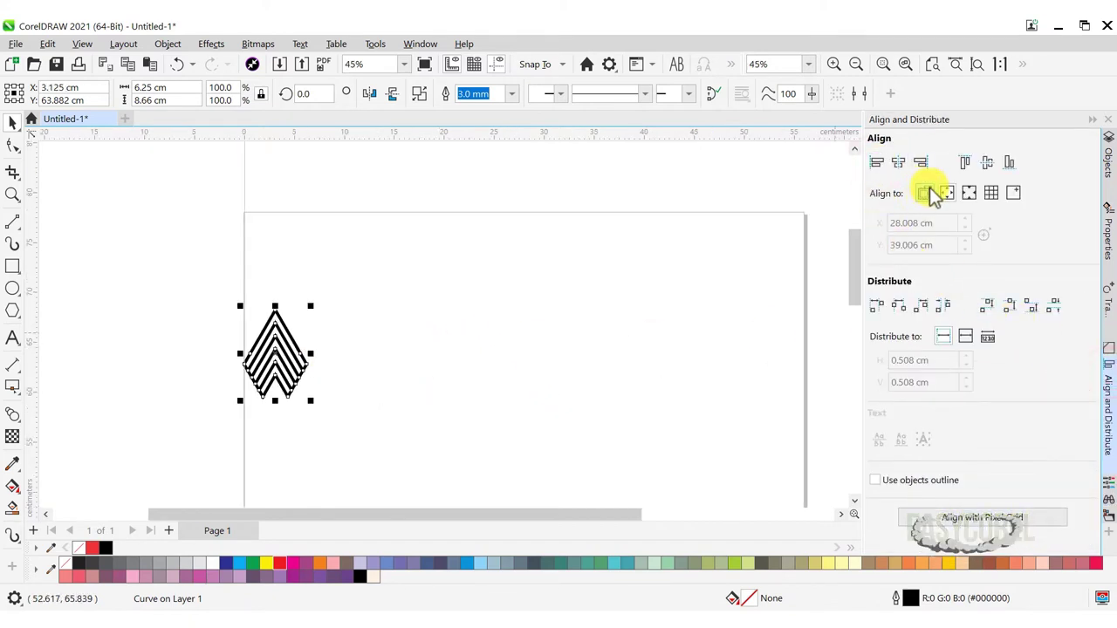
click(972, 162)
click(464, 232)
scroll(282, 249, up, 2)
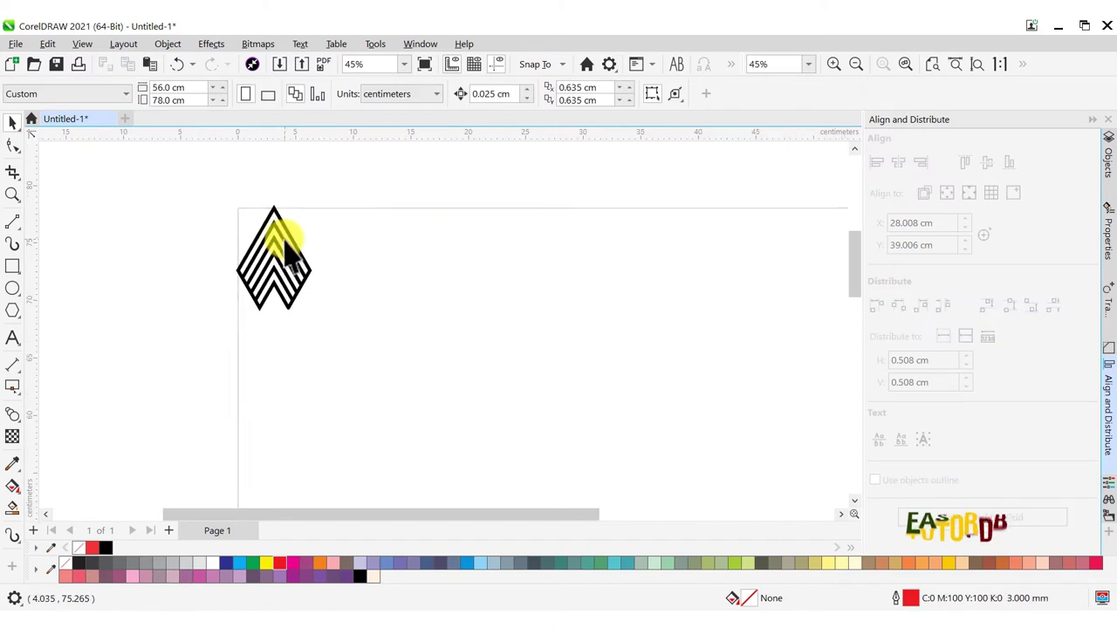
Step: In Wireframe view, copy the shape straight down so the copy's top apex snaps to the apex of the original's bottom notch
scroll(282, 250, up, 1)
click(87, 44)
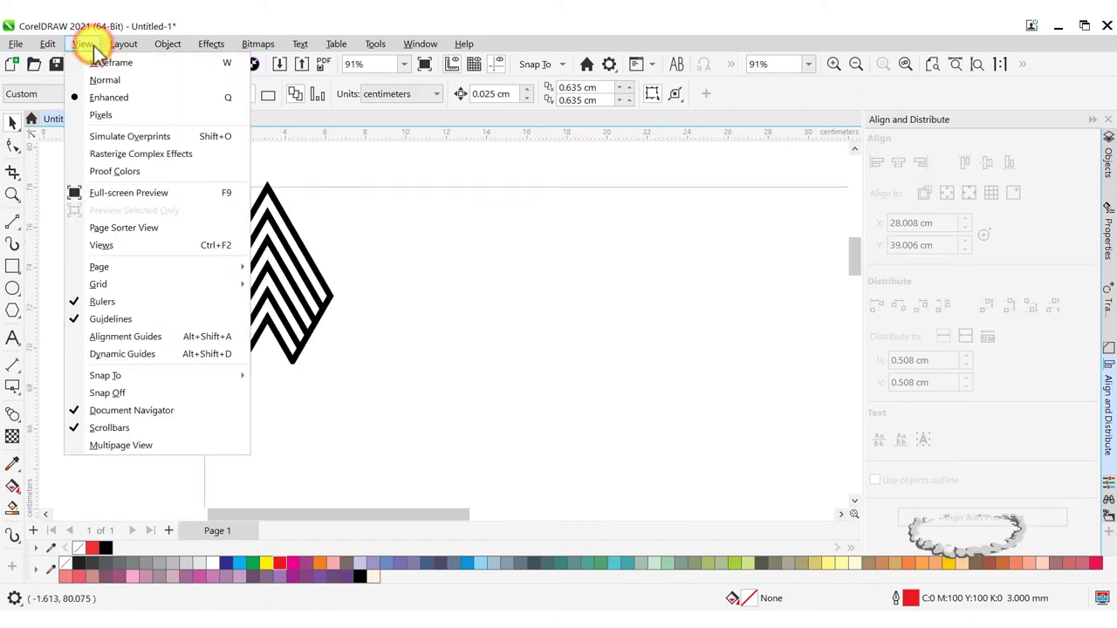
click(94, 63)
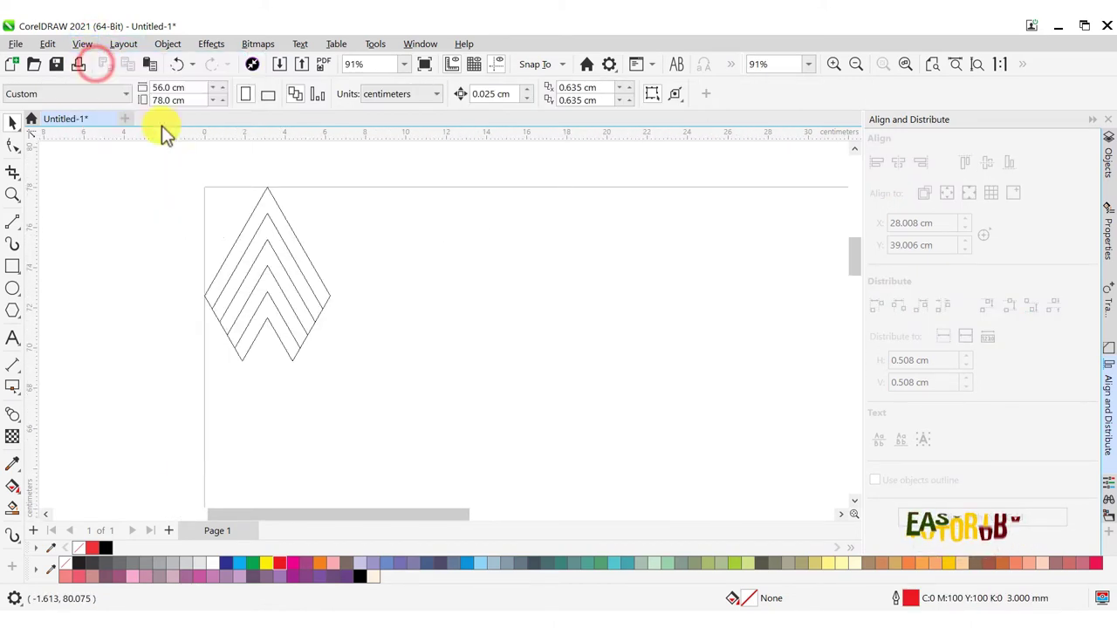
click(268, 193)
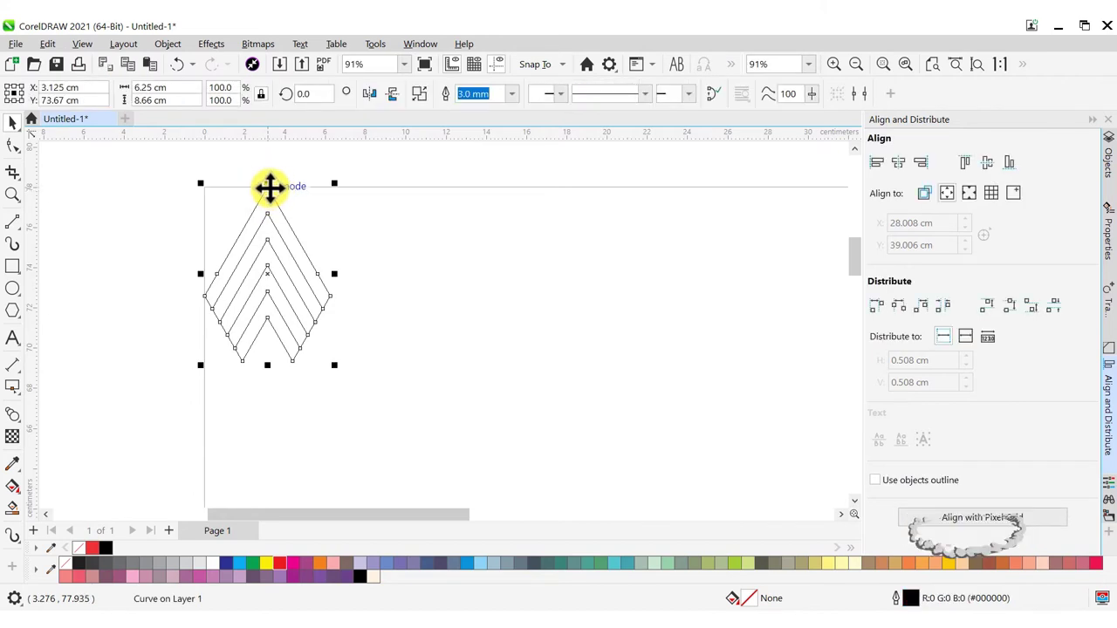
drag(269, 197, 270, 324)
right_click(270, 324)
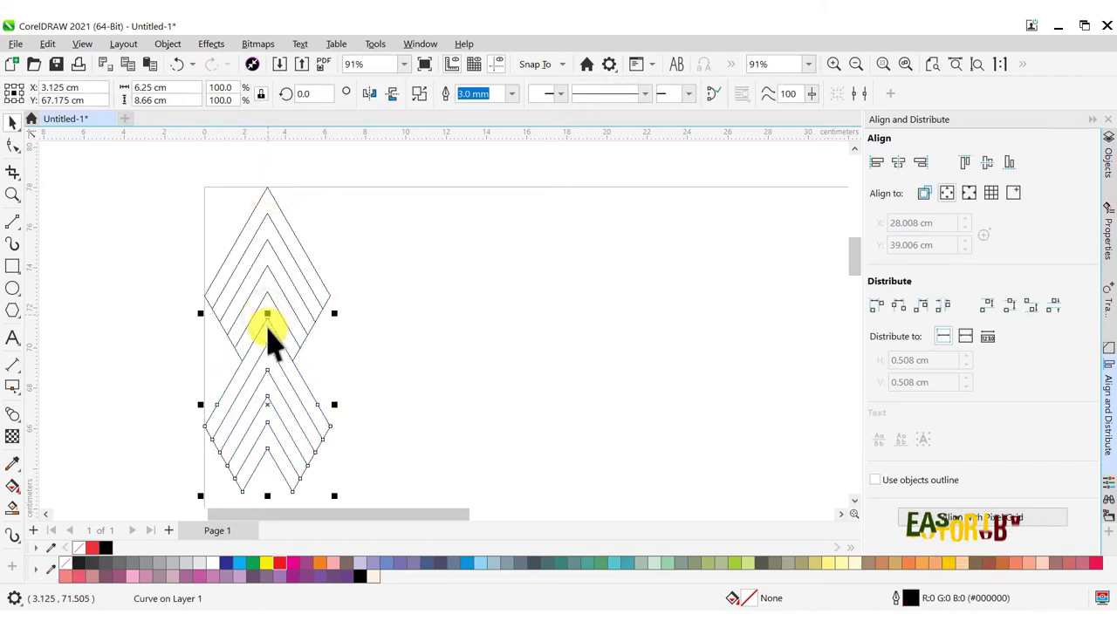
Step: Return to Enhanced view and repeat the downward duplicate until the column of shapes runs past the page's bottom edge
scroll(270, 336, up, 3)
scroll(270, 335, up, 2)
click(931, 64)
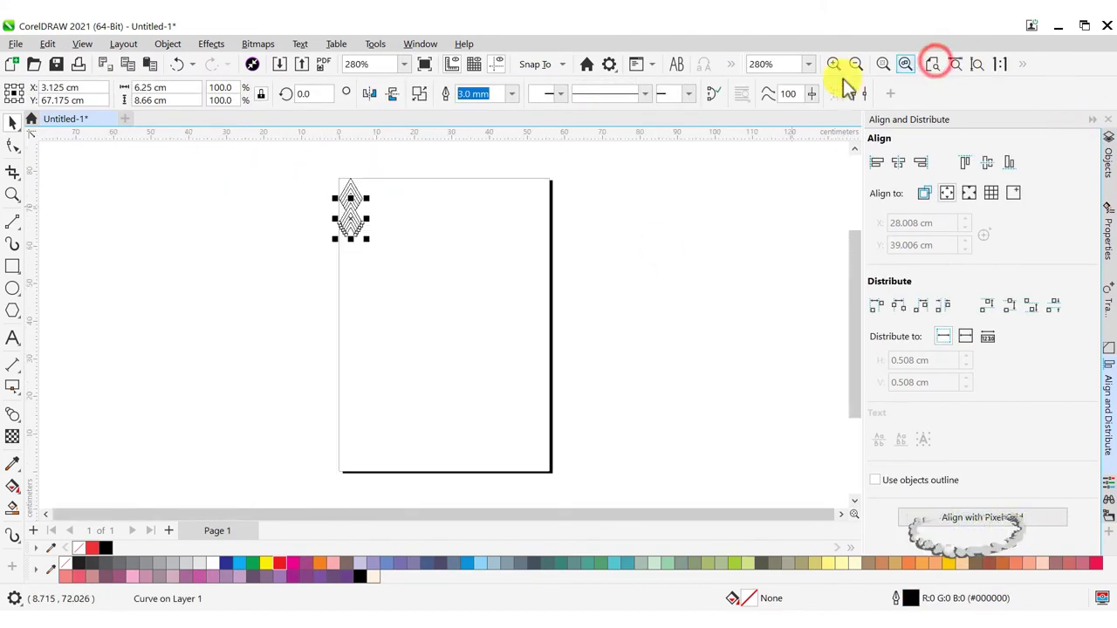
key(F3)
key(F3)
click(930, 65)
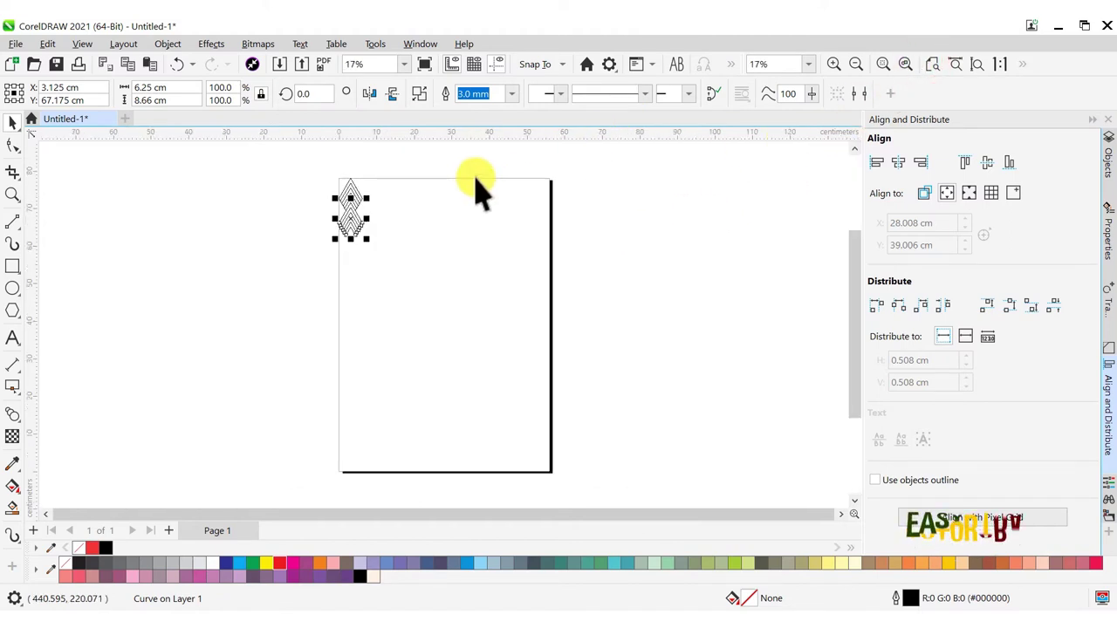
click(84, 46)
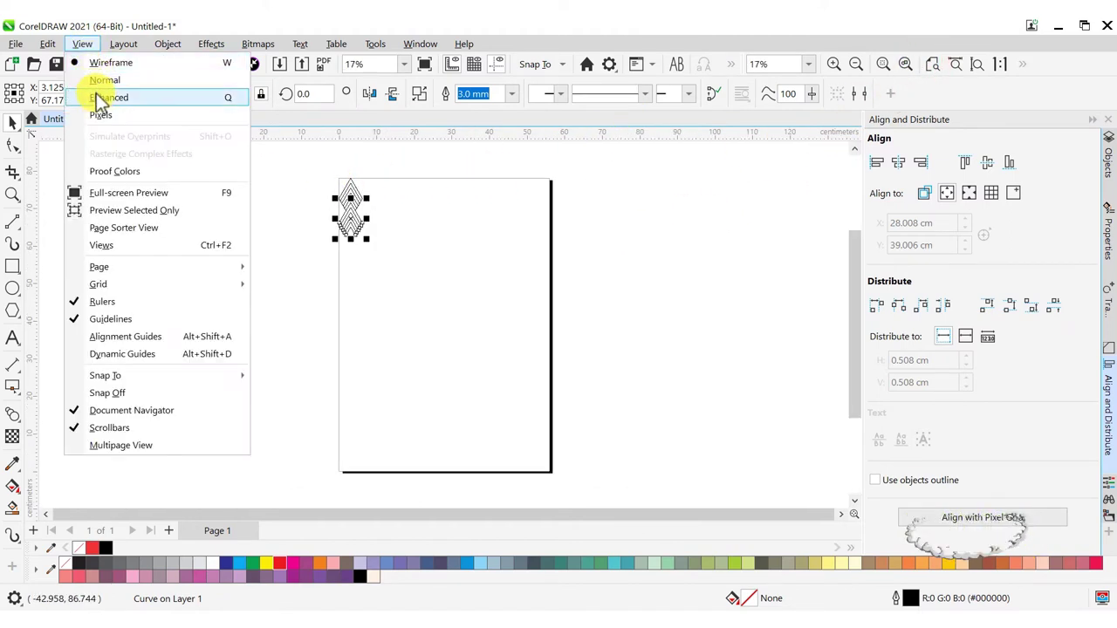
click(96, 96)
click(48, 45)
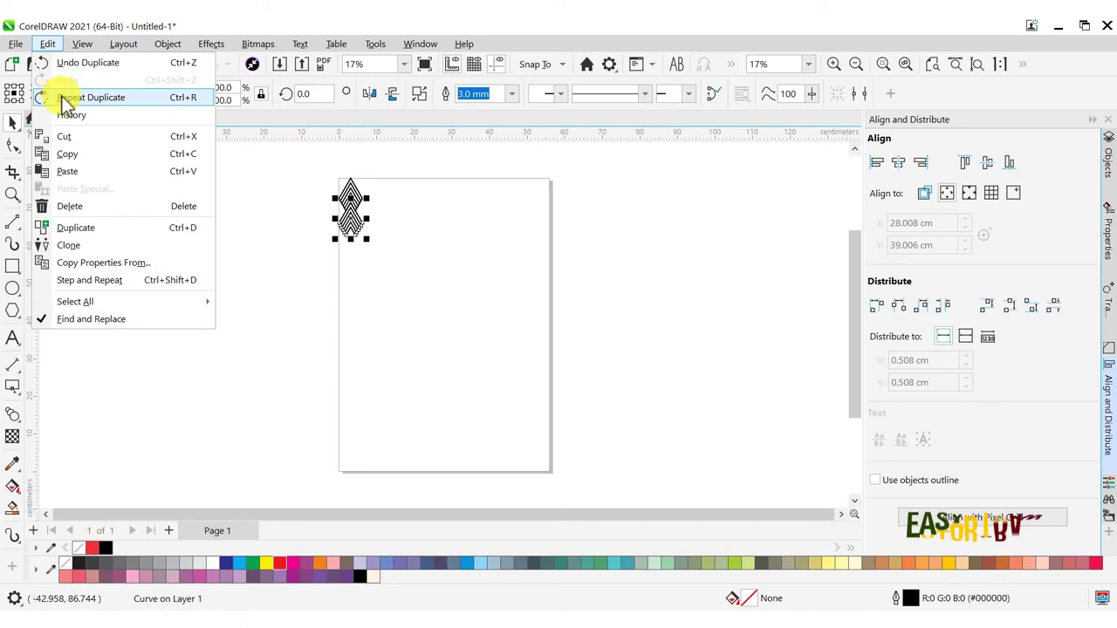
click(91, 97)
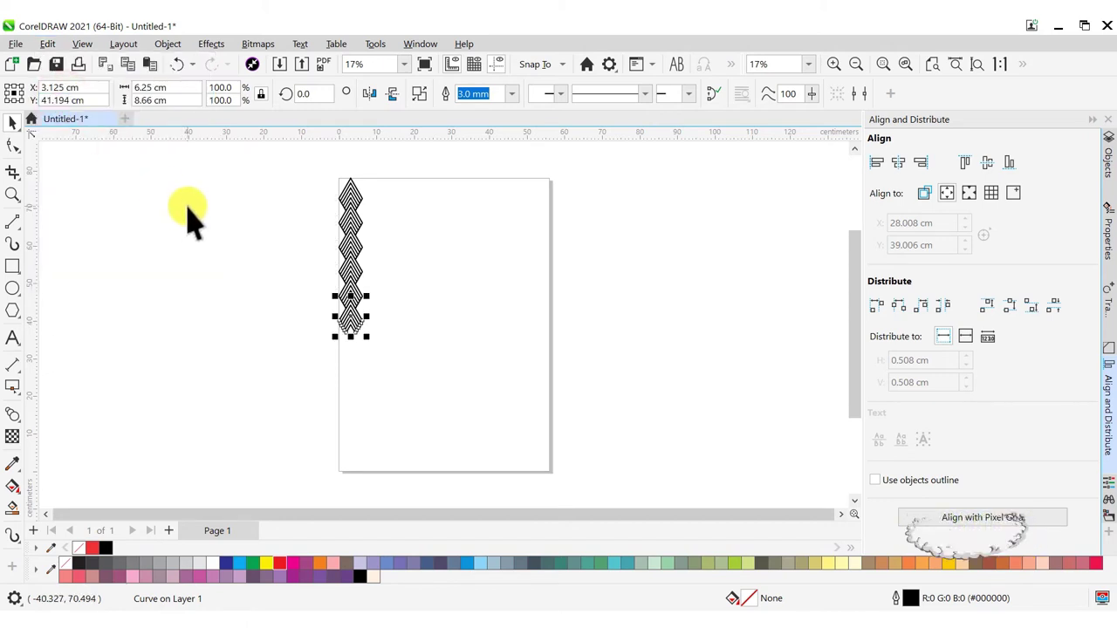
key(ctrl+r)
key(ctrl+r)
key(ctrl+r)
key(ctrl+r)
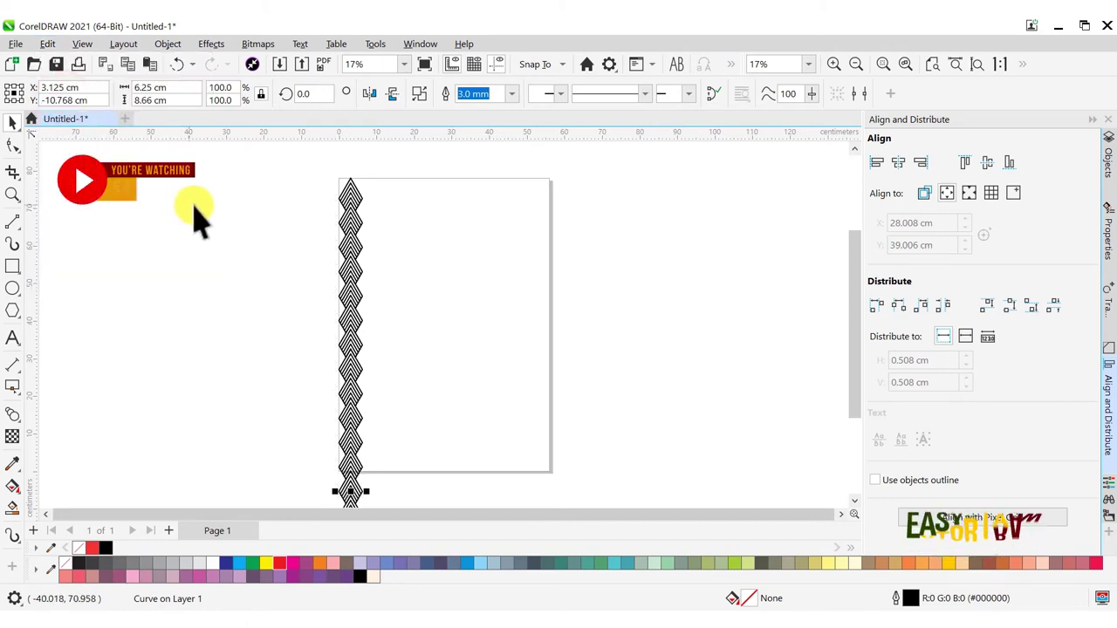
Step: Select the whole column and, in Wireframe view, copy it to its right, shifted half a repeat down so the shapes interlock
click(205, 209)
scroll(258, 194, down, 1)
drag(264, 165, 399, 488)
scroll(332, 194, up, 2)
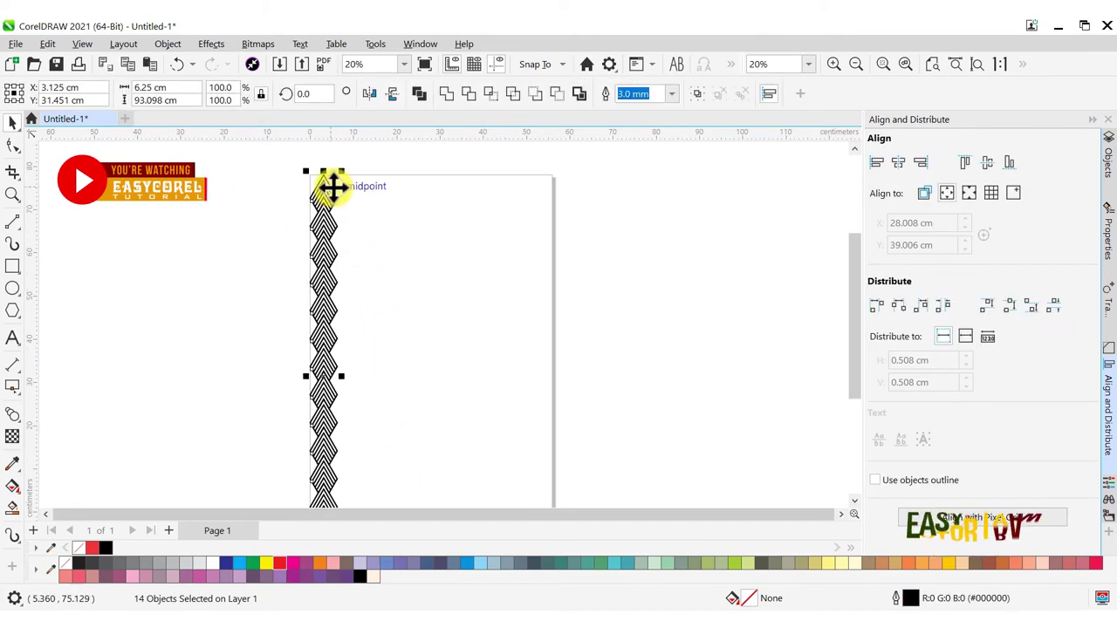
scroll(331, 186, up, 6)
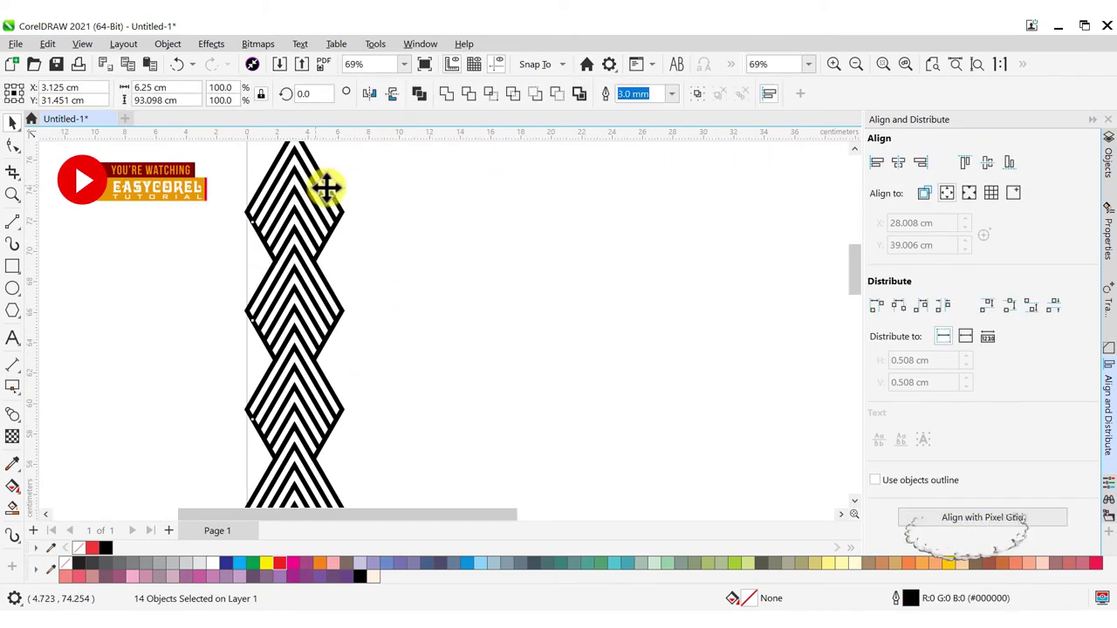
scroll(326, 187, up, 1)
click(83, 44)
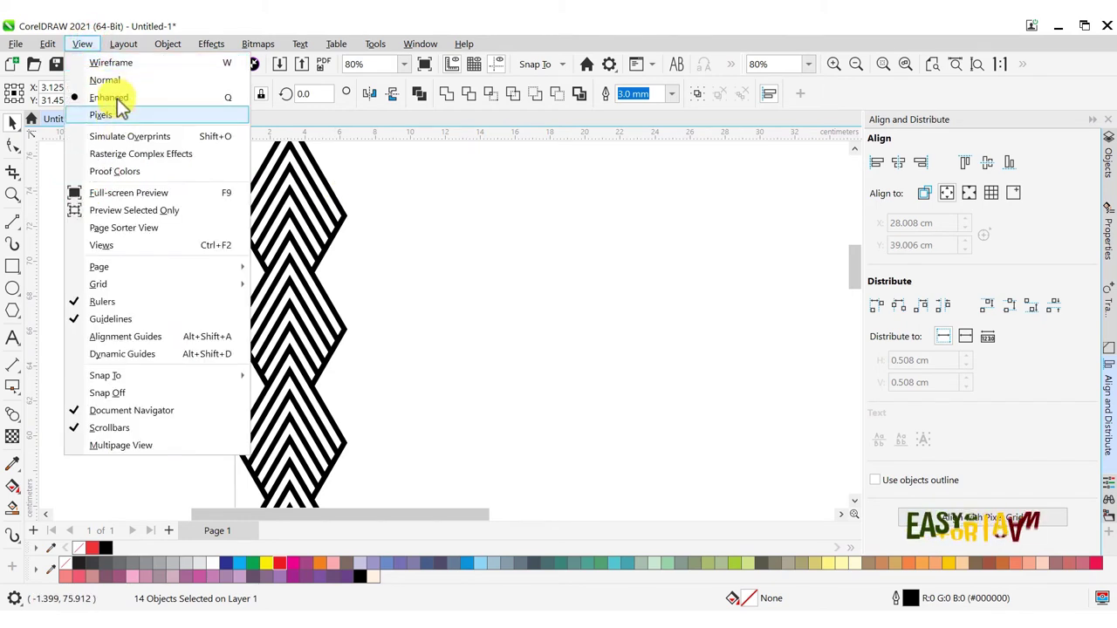
click(113, 61)
drag(231, 216, 325, 286)
scroll(329, 282, down, 10)
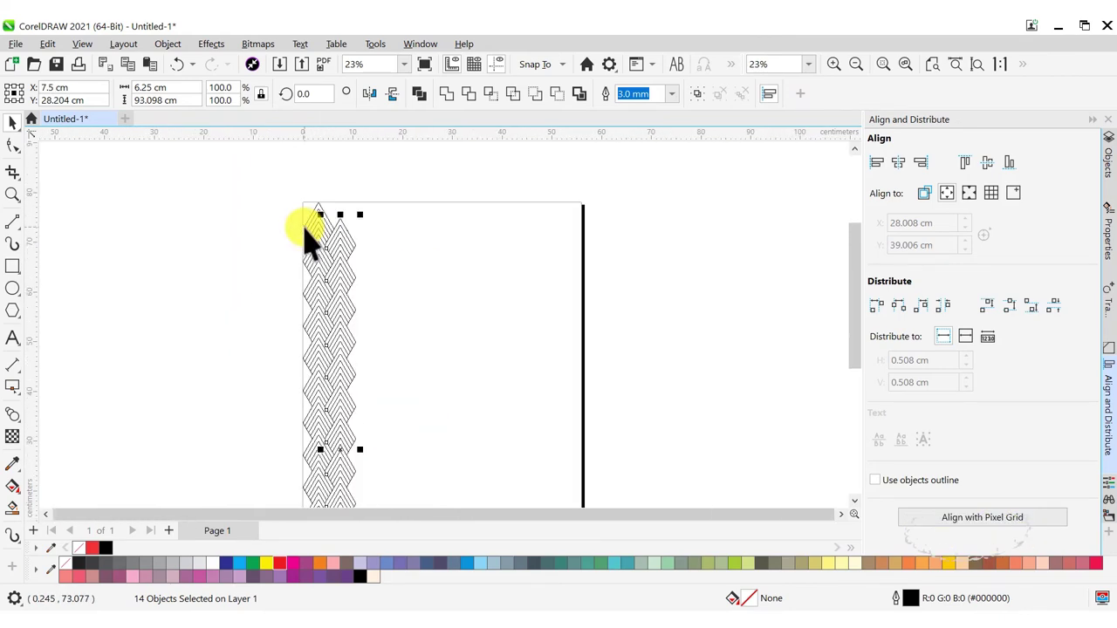
Step: Select both columns and copy them to the right, snapping nodes together so the new pair interlocks with the first
scroll(270, 229, down, 1)
drag(244, 177, 389, 494)
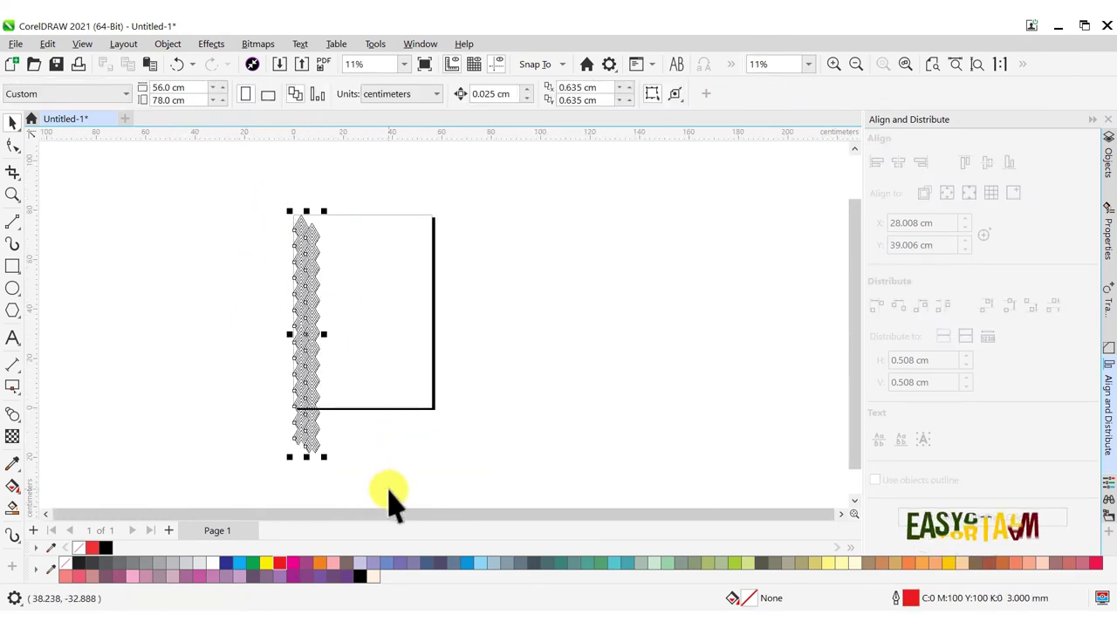
scroll(331, 249, up, 7)
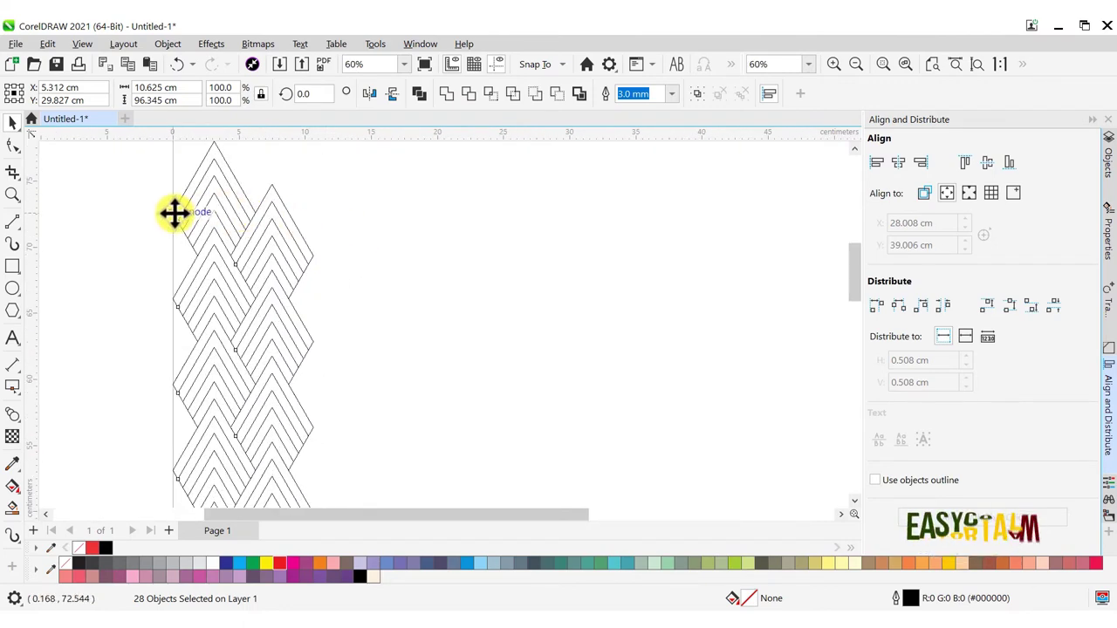
drag(197, 256, 316, 258)
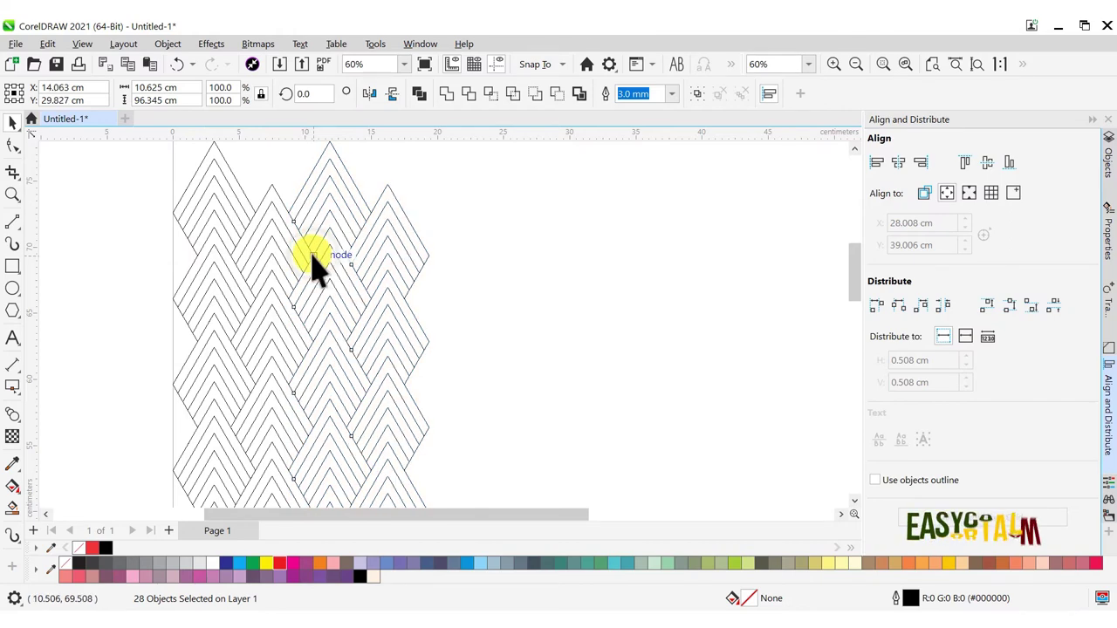
Step: Switch to Enhanced view and repeat the column-pair duplicate until the pattern extends past the page's right edge
scroll(314, 255, down, 1)
click(930, 68)
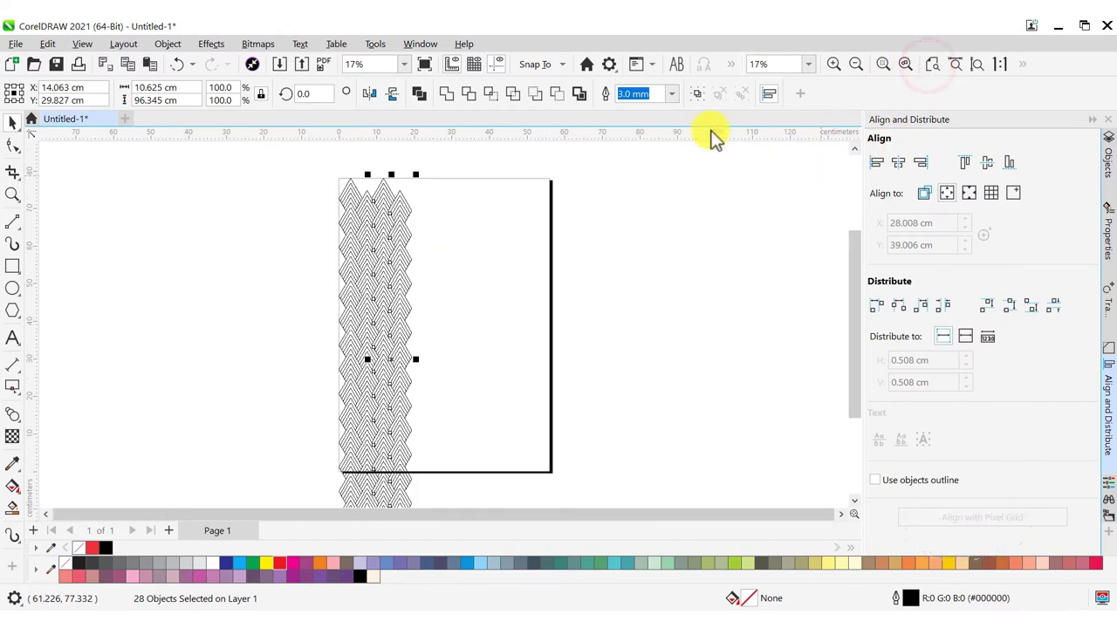
click(88, 46)
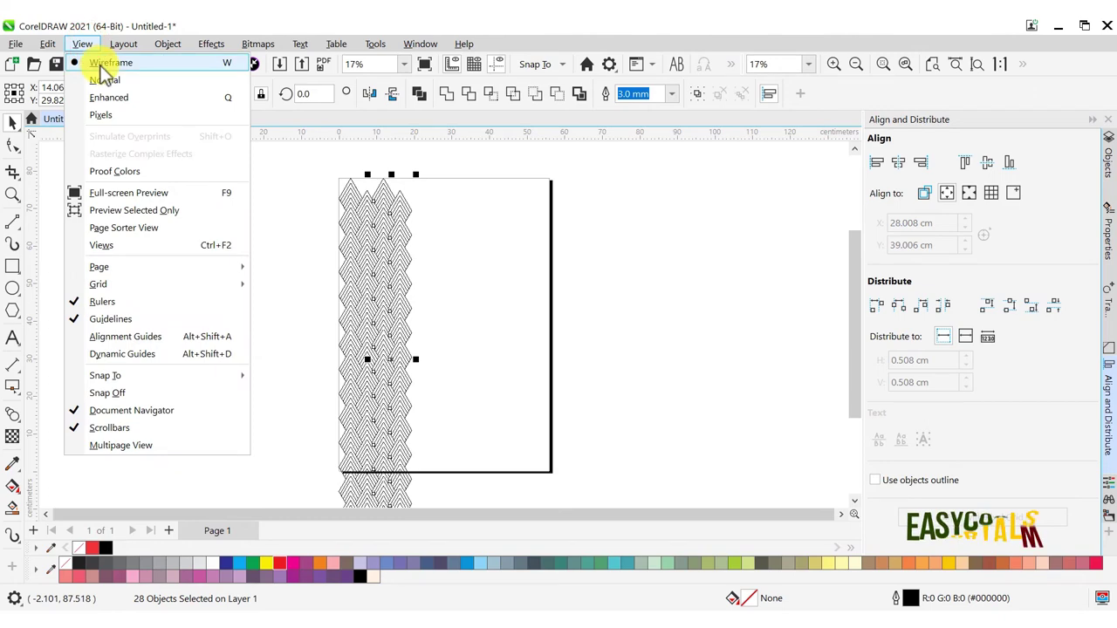
click(100, 96)
click(47, 46)
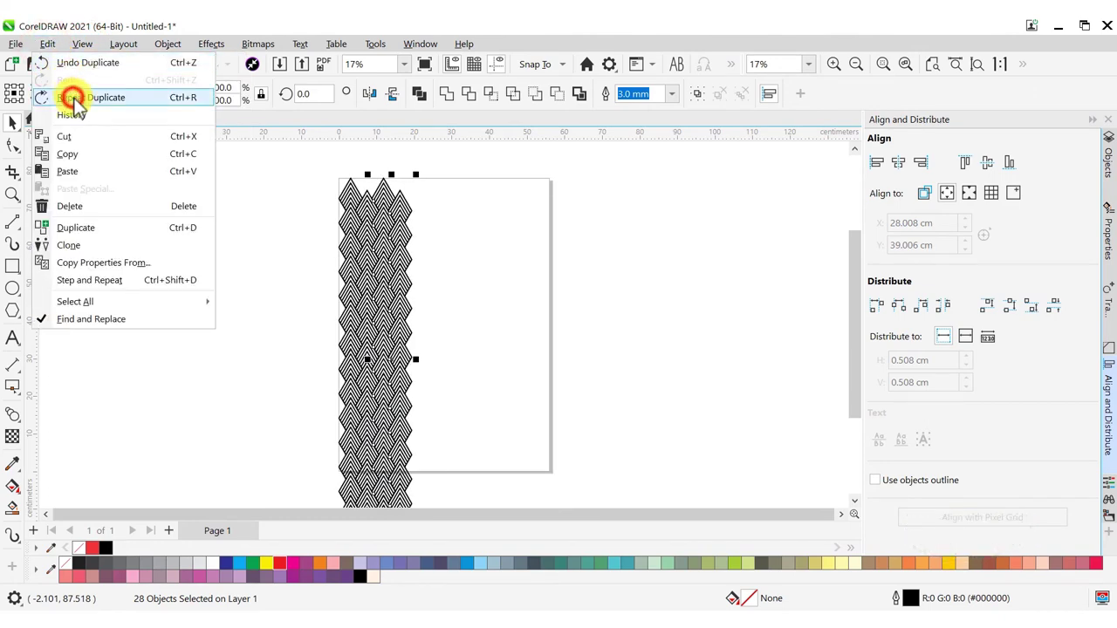
click(71, 97)
key(ctrl+r)
key(ctrl+r)
key(ctrl+r)
key(ctrl+r)
key(ctrl+r)
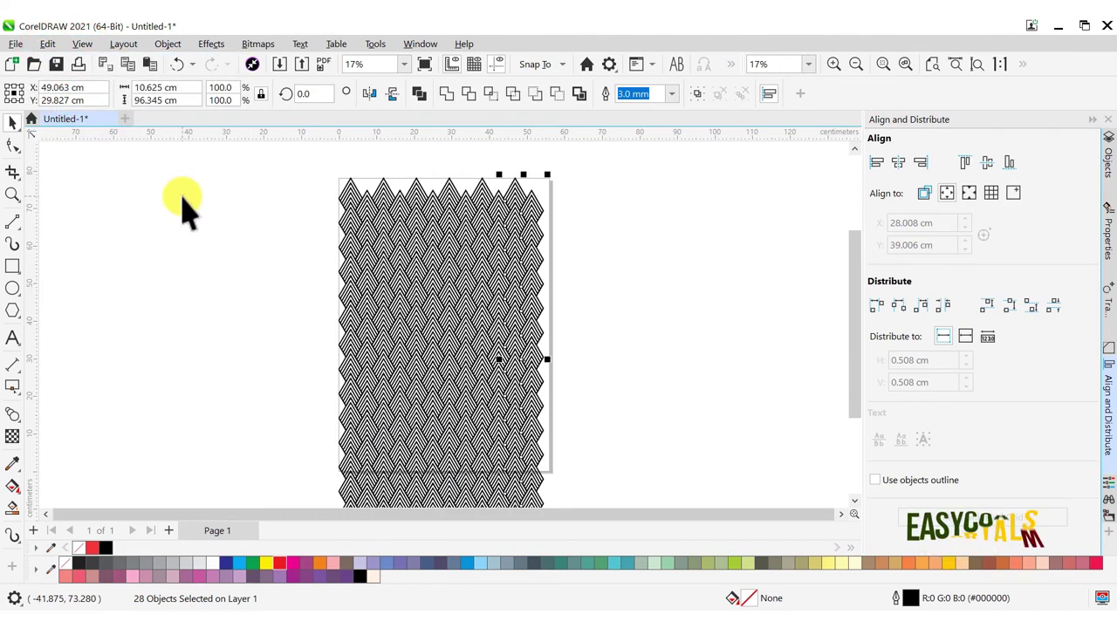
Step: Select every shape of the pattern and group them
scroll(196, 210, down, 1)
click(212, 204)
drag(252, 162, 572, 490)
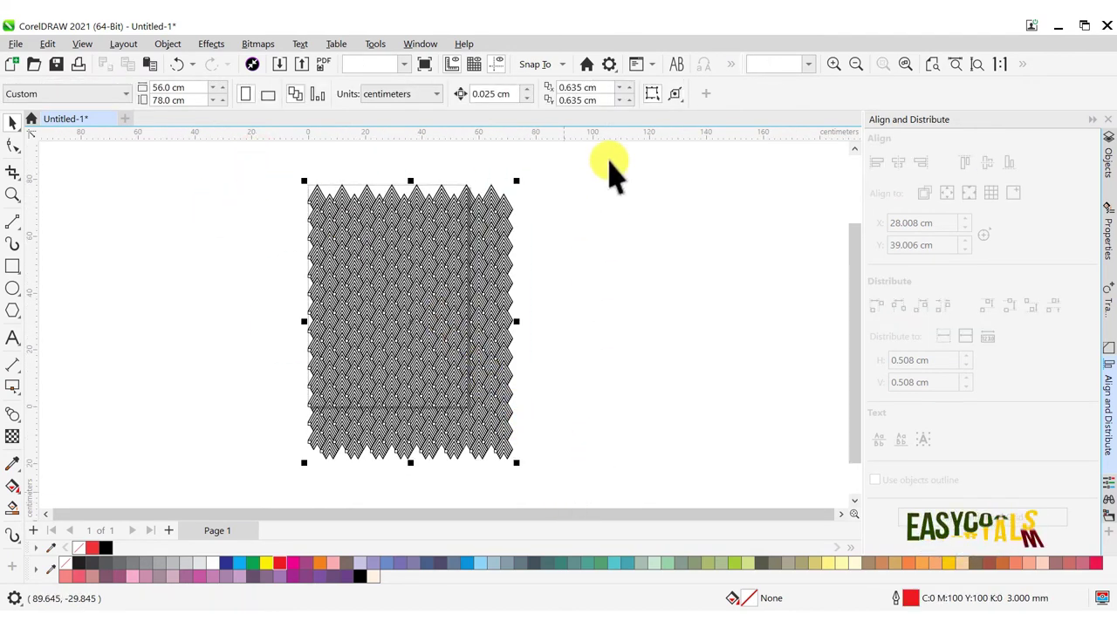
click(693, 94)
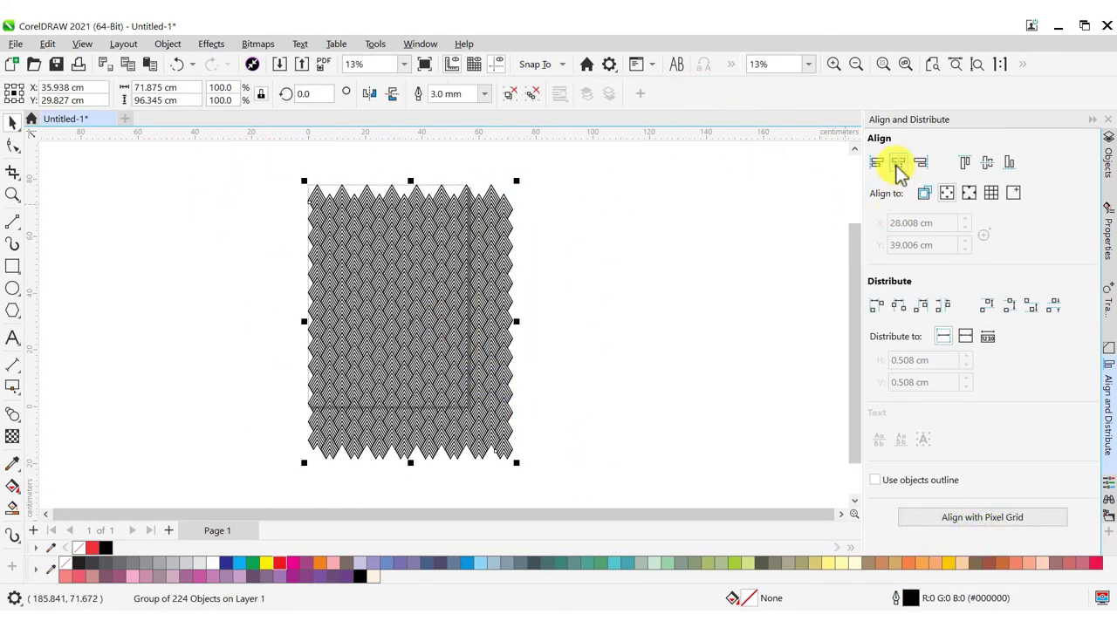
Step: Center the pattern group horizontally and vertically on the page
click(940, 193)
click(900, 163)
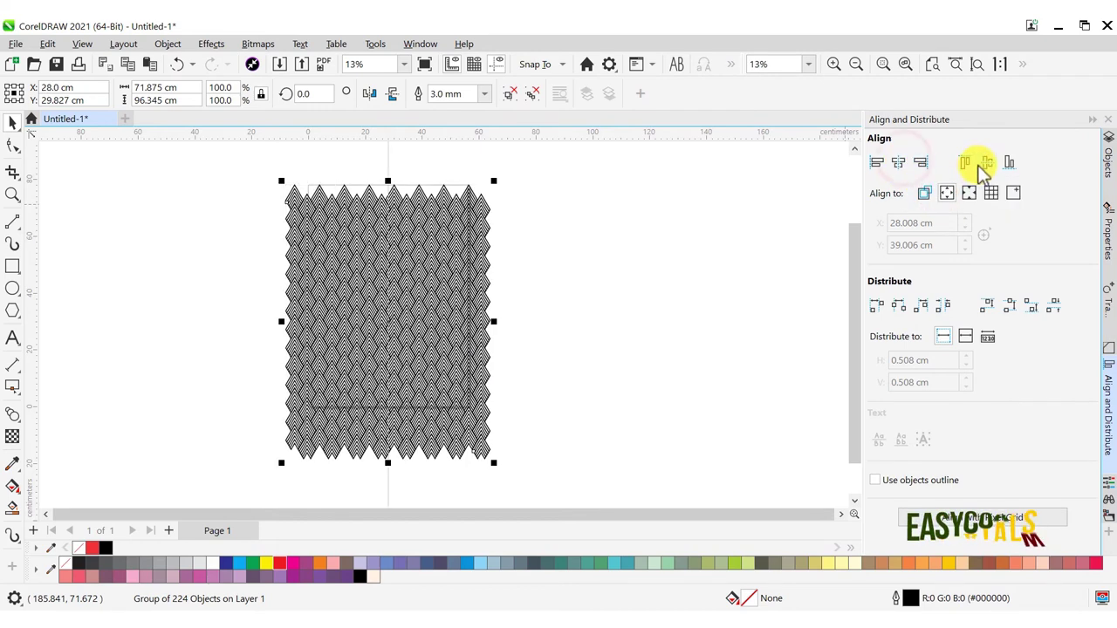
click(987, 162)
click(636, 199)
scroll(436, 204, up, 1)
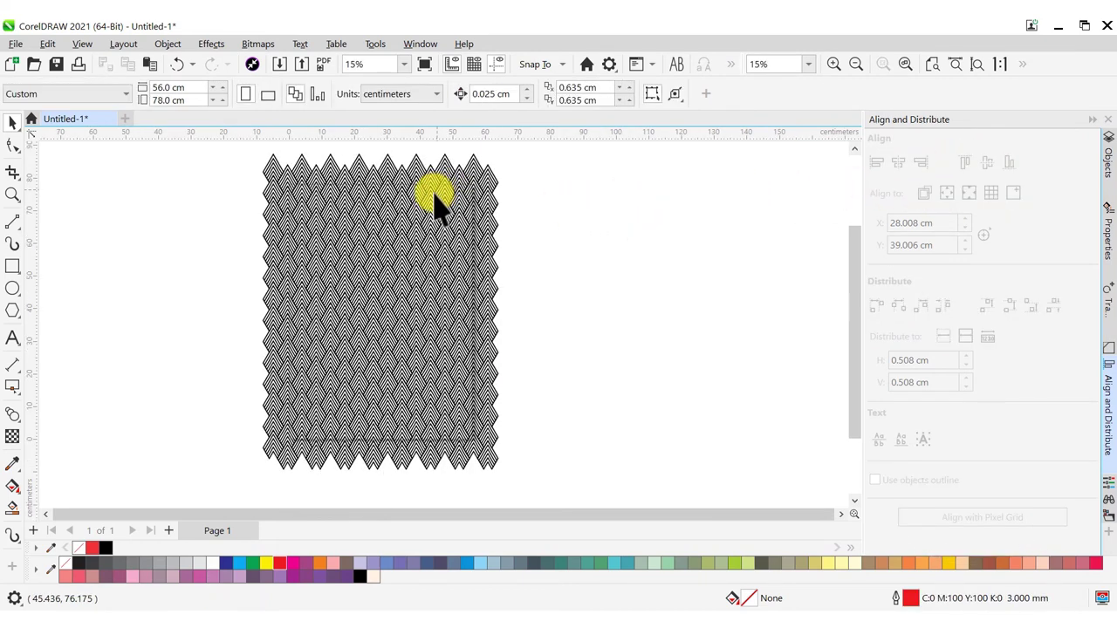
Step: Draw a rectangle beside the pattern, size it to 56 x 78 cm, and center it on the page
drag(95, 224, 194, 371)
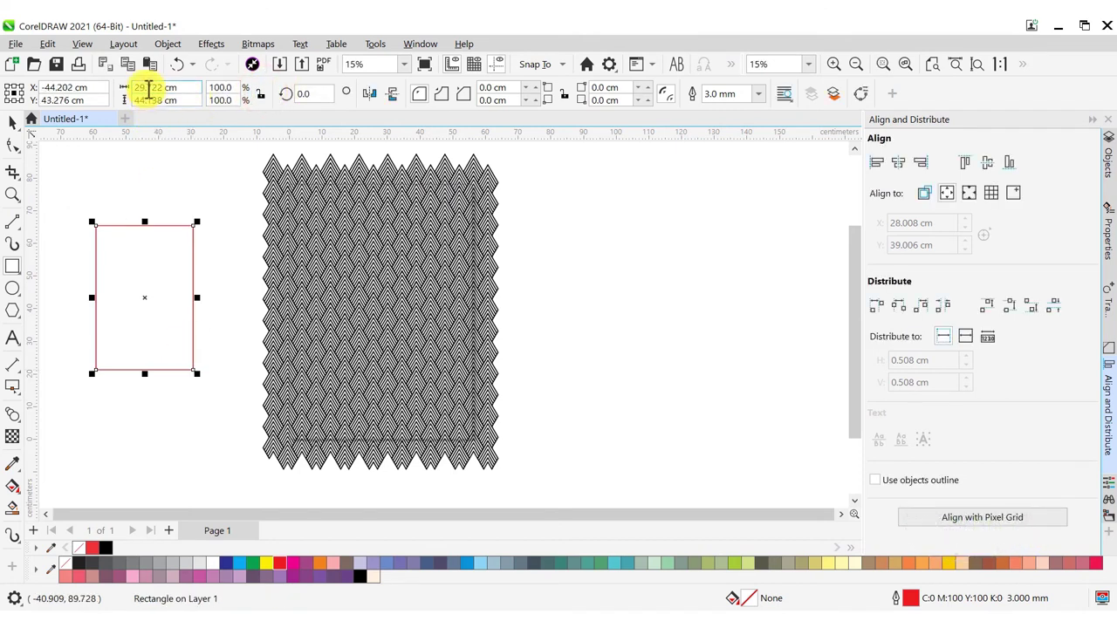
key(Tab)
text(78)
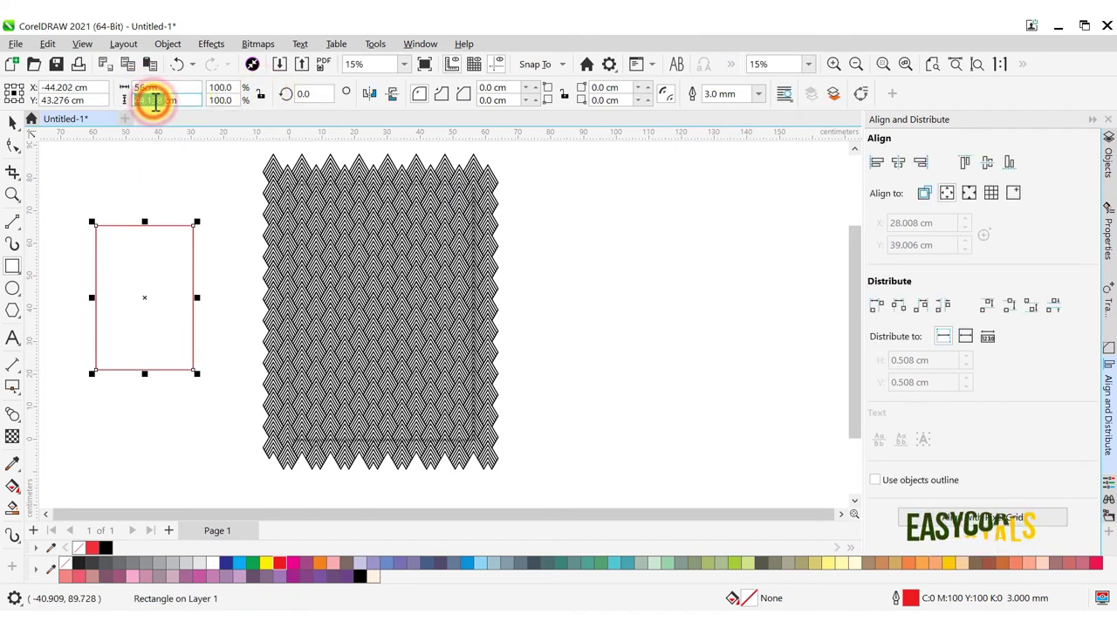
key(Return)
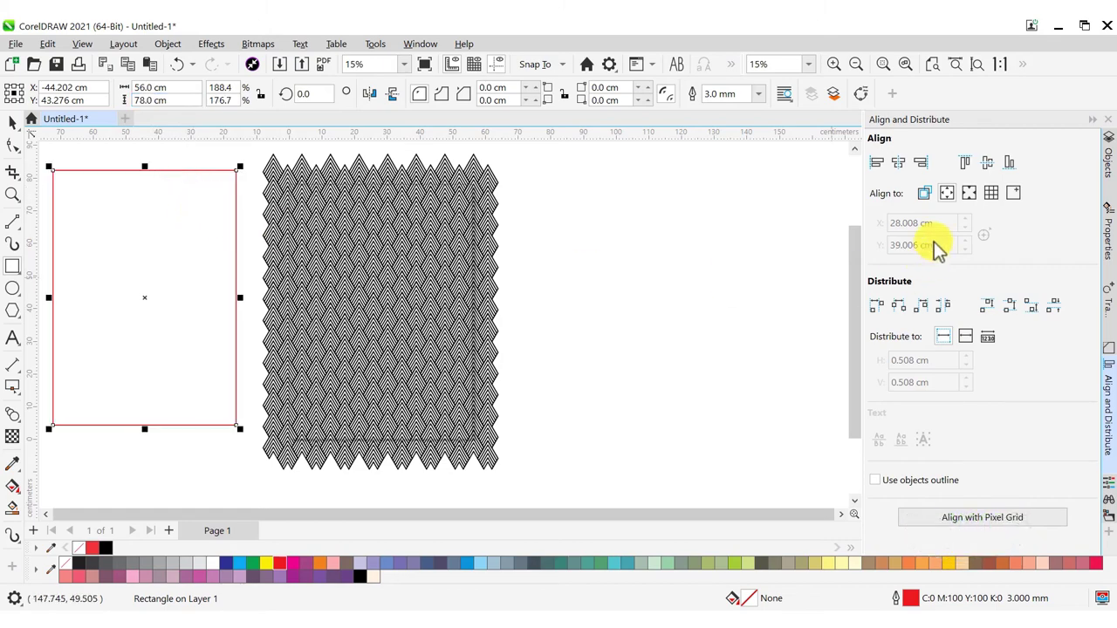
click(899, 165)
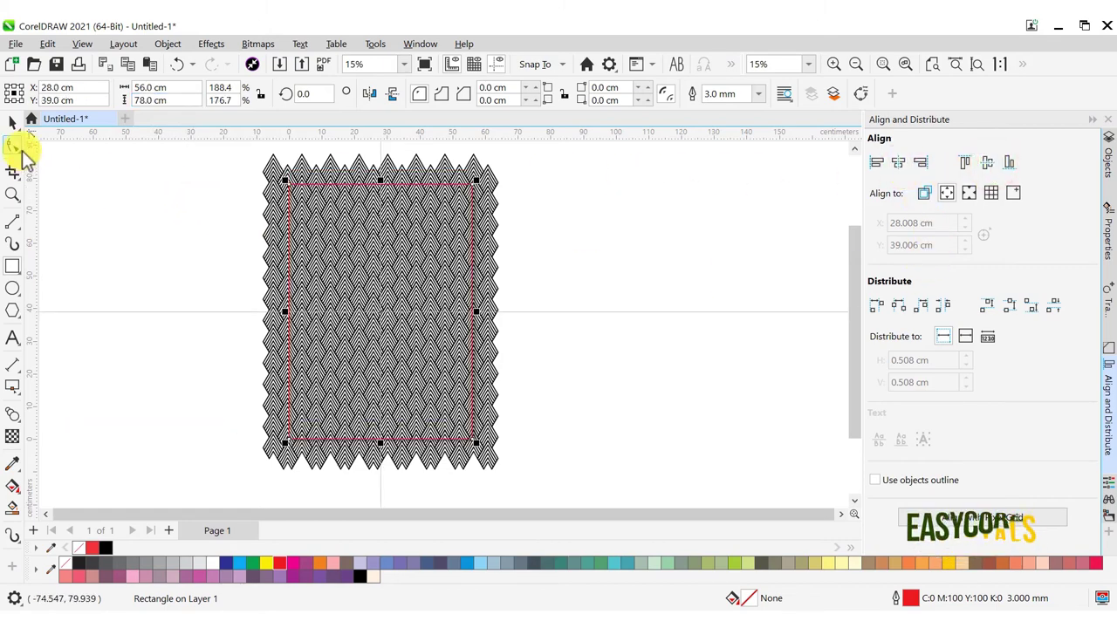
Step: Select the chevron pattern group and set its outline width to 4.0 mm
scroll(478, 179, up, 3)
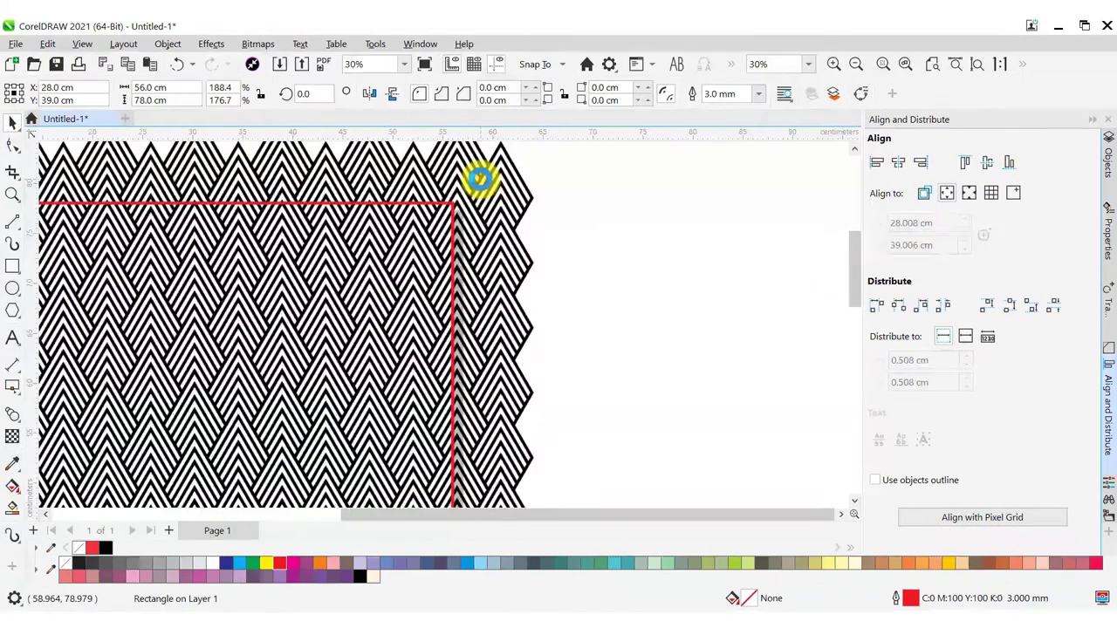
click(476, 178)
click(485, 94)
click(463, 253)
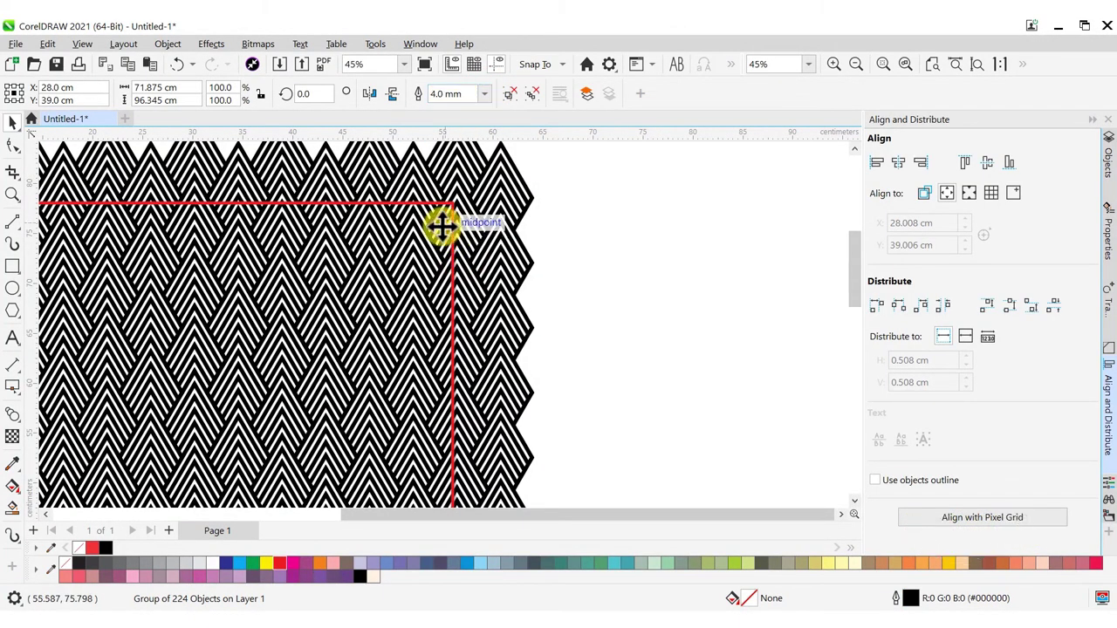
Step: PowerClip the chevron pattern group inside the red page-sized rectangle
scroll(448, 225, up, 2)
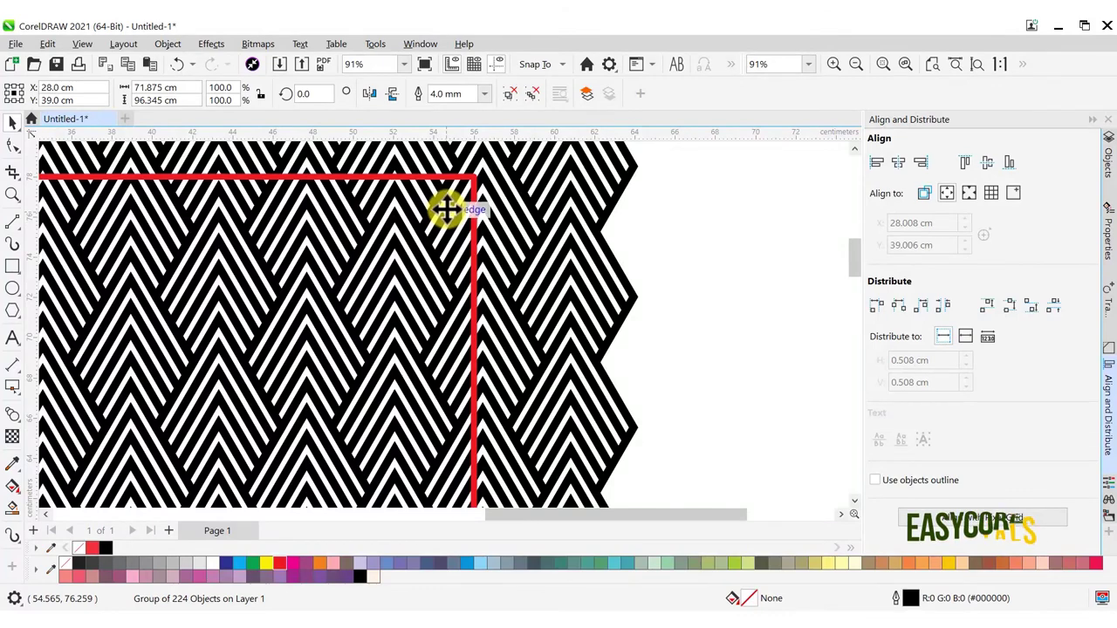
right_click(541, 179)
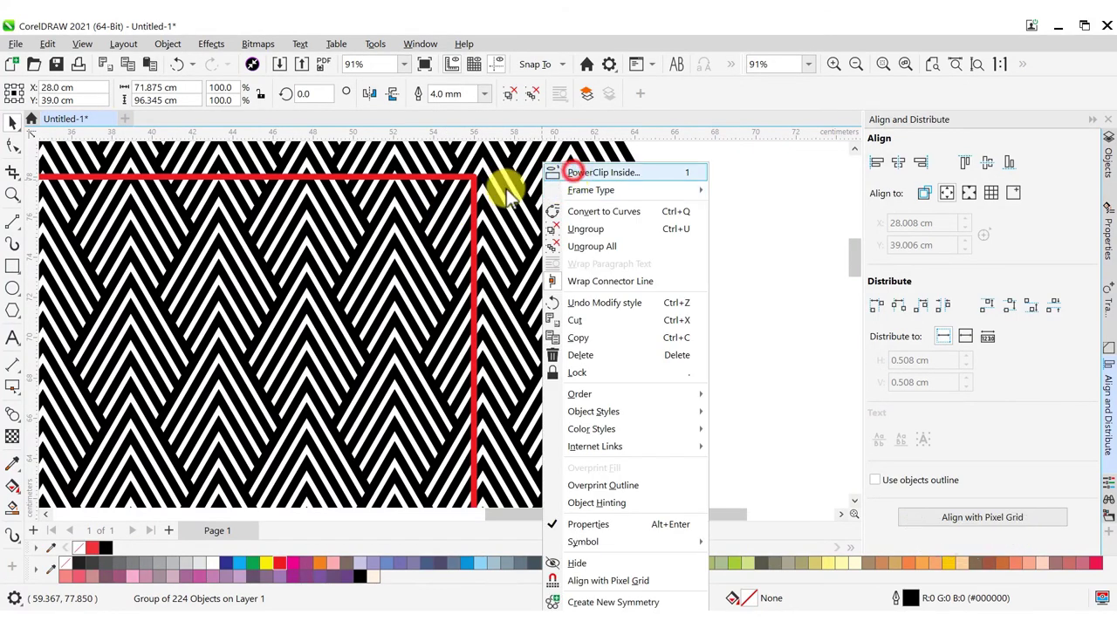
click(563, 167)
click(477, 177)
Step: Remove the red outline from the PowerClip rectangle
scroll(476, 177, up, 4)
scroll(481, 232, down, 8)
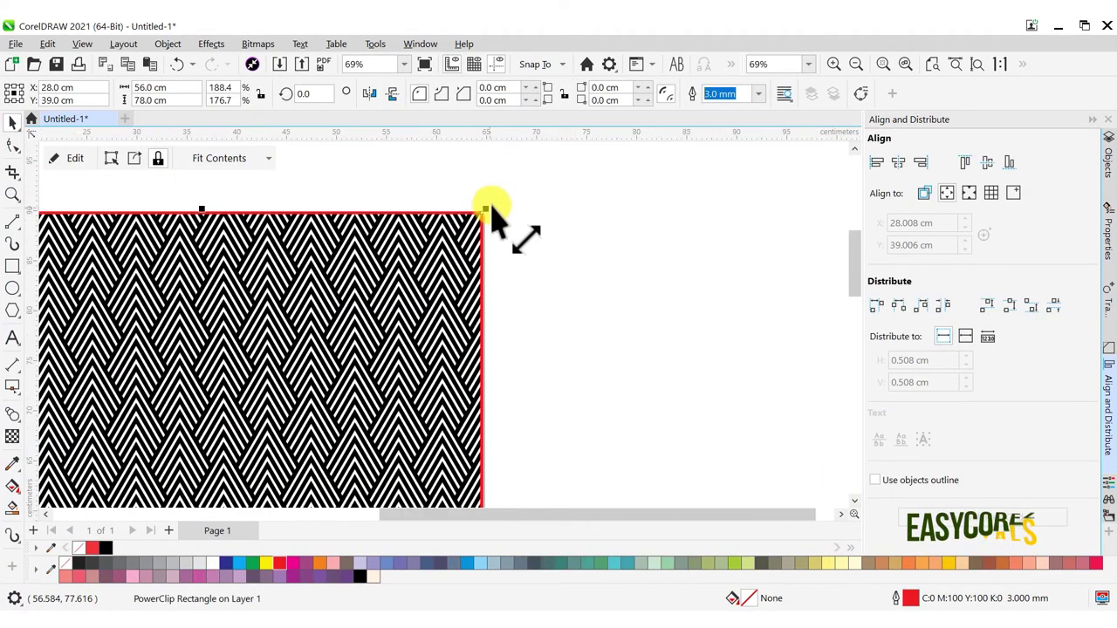
scroll(461, 402, up, 1)
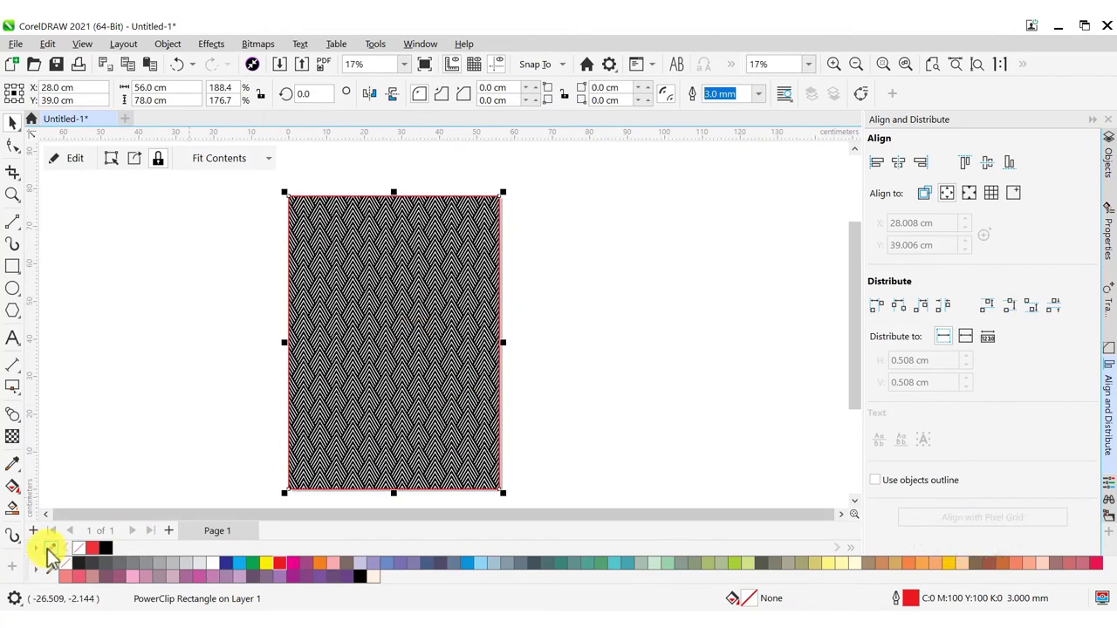
right_click(79, 551)
Step: Reselect the clipped pattern, fit it to the view, and show it in full-screen preview
click(552, 307)
click(449, 370)
click(882, 67)
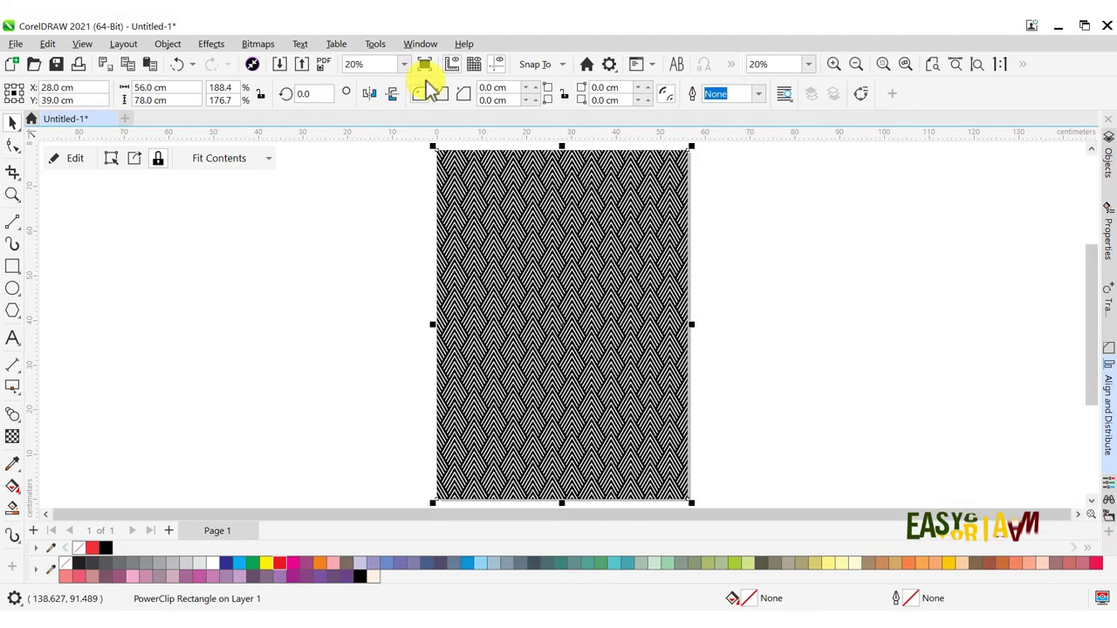
click(424, 64)
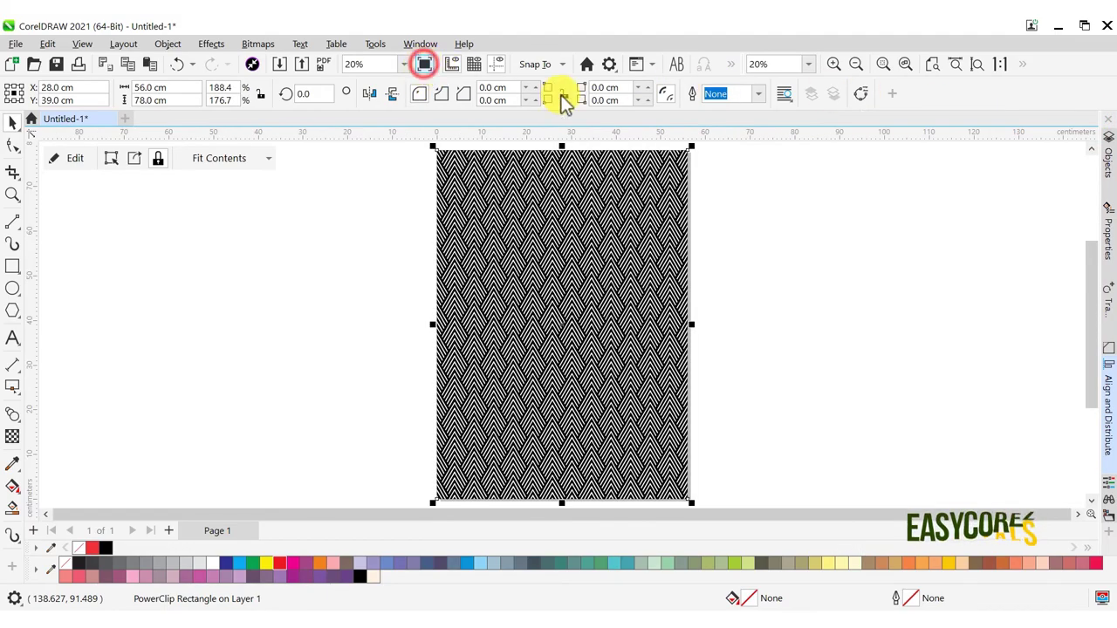